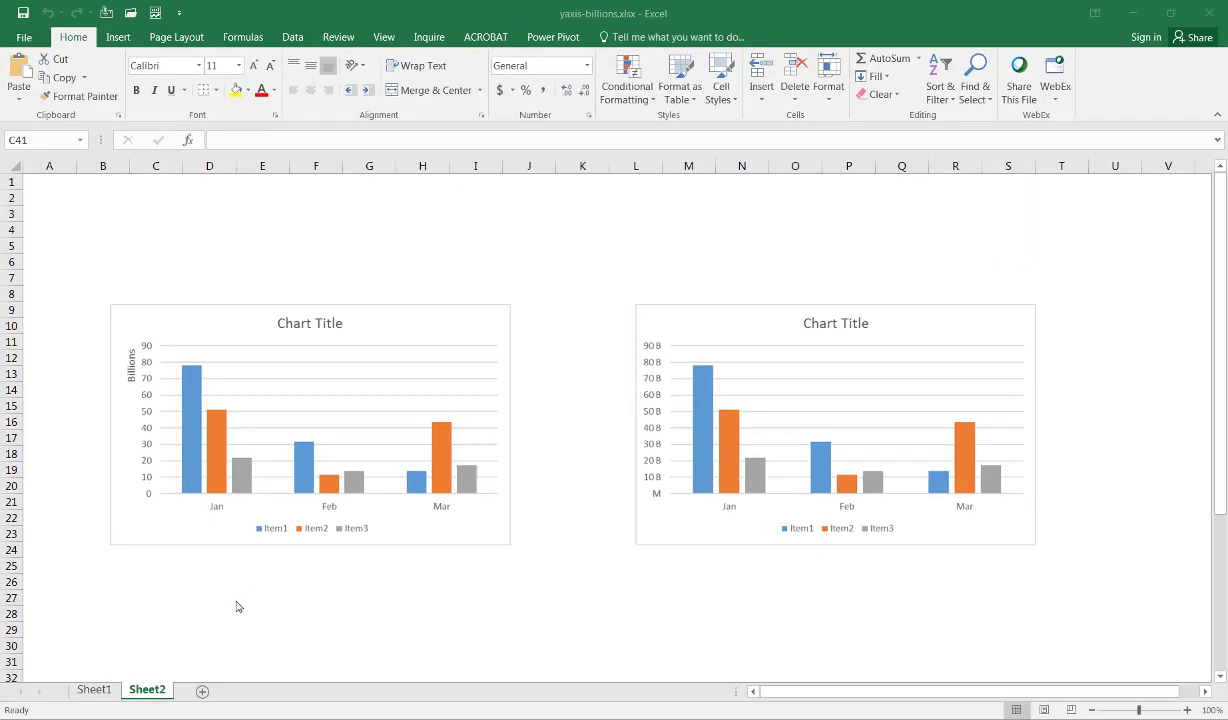
Examine the random-number formula in the Item1 January cell (B2) on Sheet1
{"action": "left_click", "coordinate": [94, 690]}
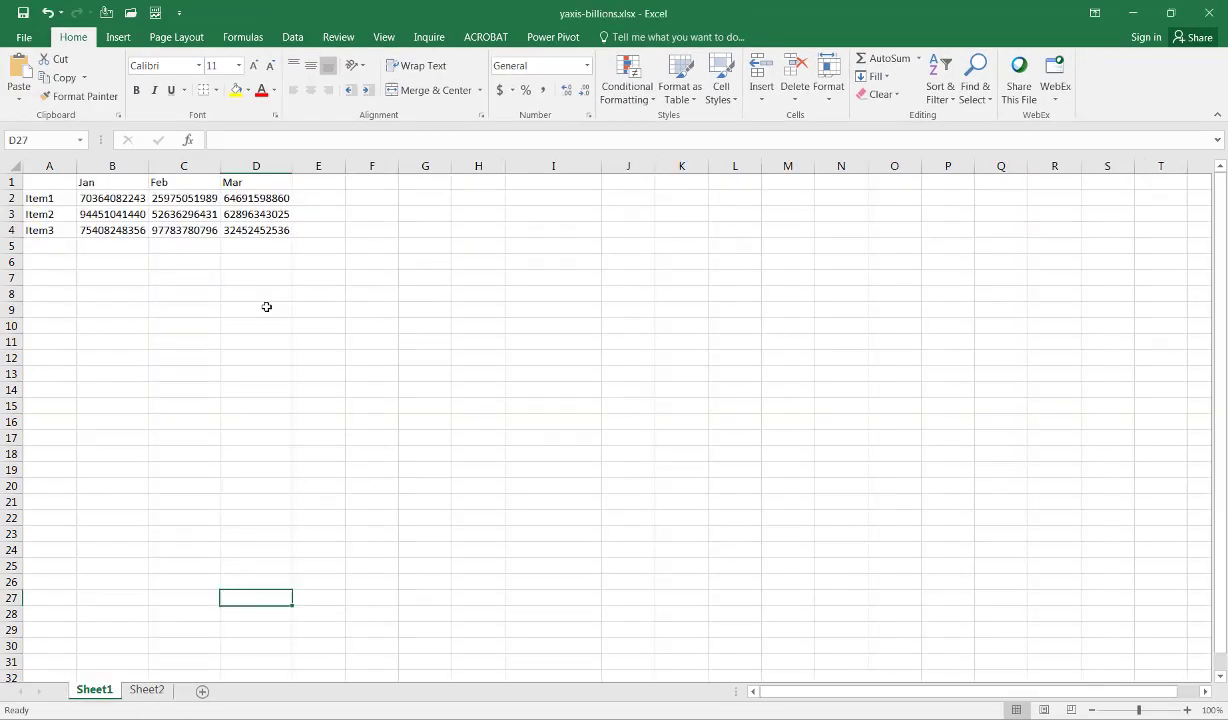
{"action": "left_click", "coordinate": [129, 202]}
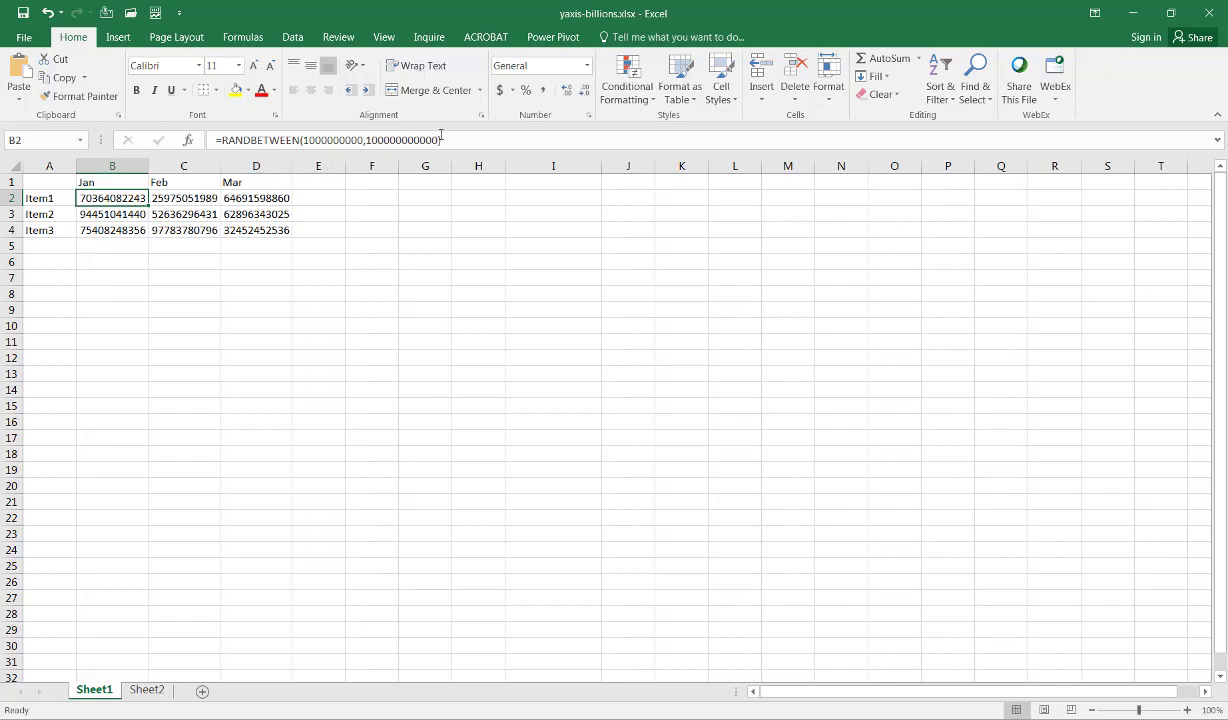
{"action": "left_click", "coordinate": [396, 140]}
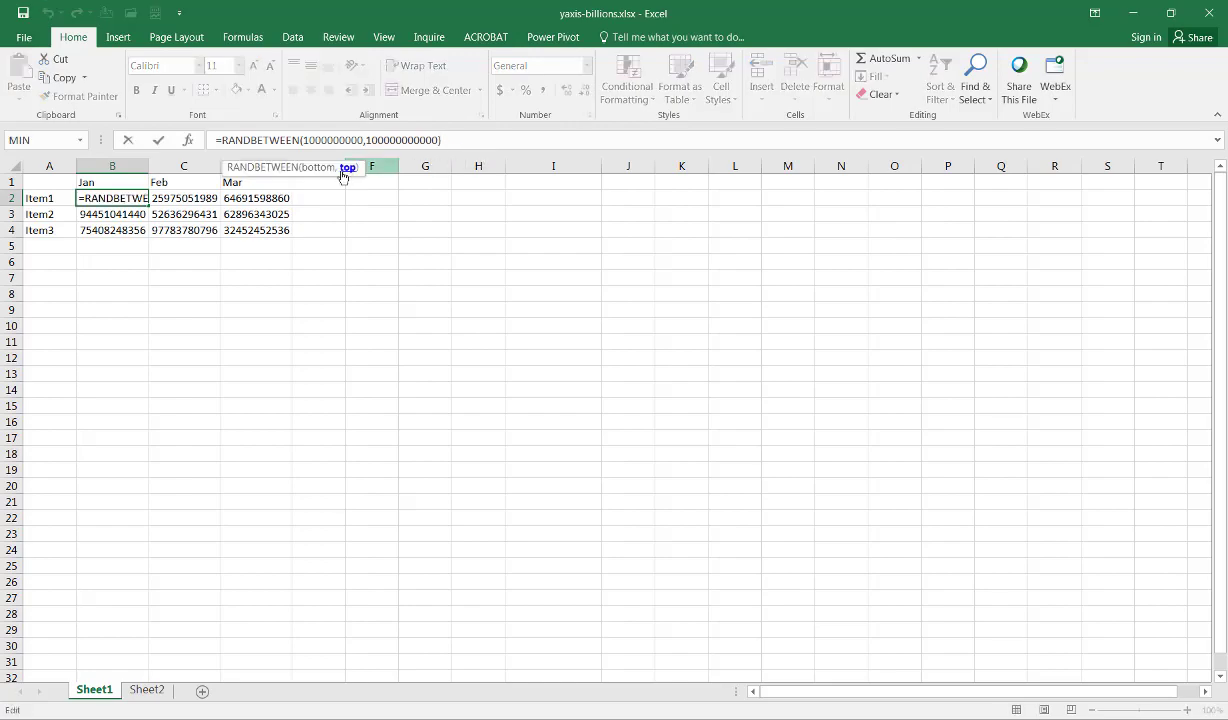
{"action": "key", "text": "Escape"}
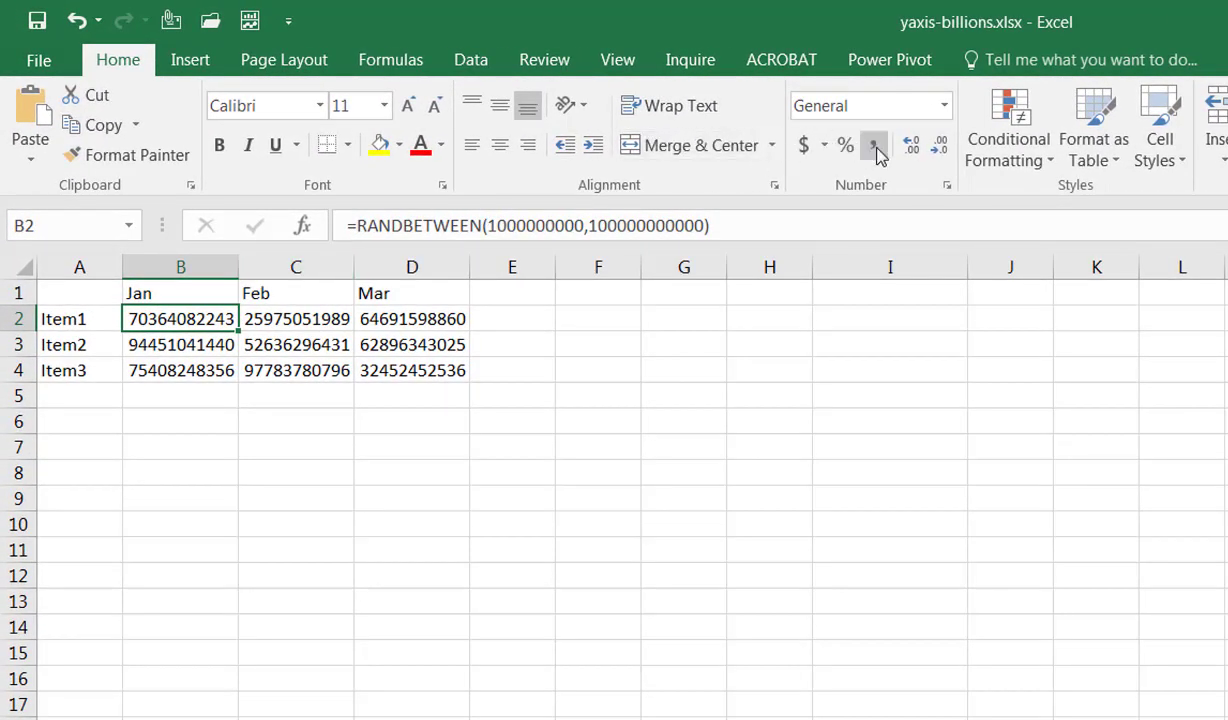
Format the values in B2:D4 with comma thousands separators and no decimal places
{"action": "left_click", "coordinate": [874, 146]}
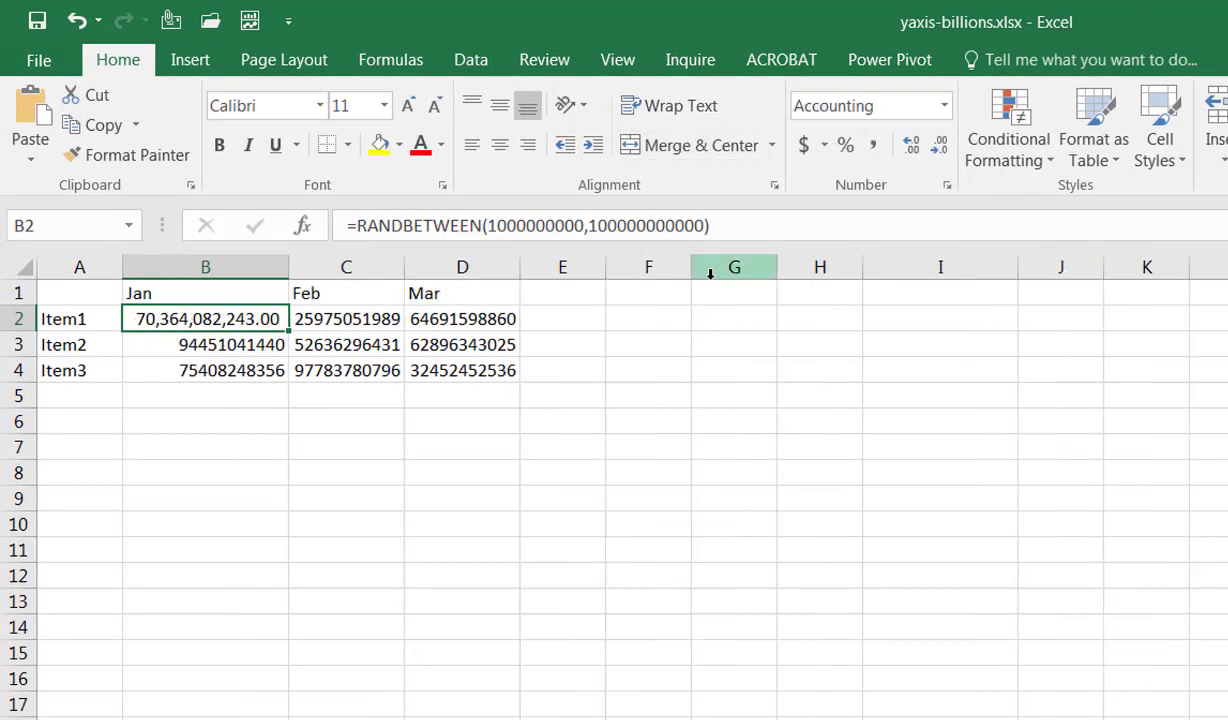
{"action": "left_click_drag", "start_coordinate": [477, 370], "coordinate": [252, 318]}
{"action": "left_click", "coordinate": [873, 146]}
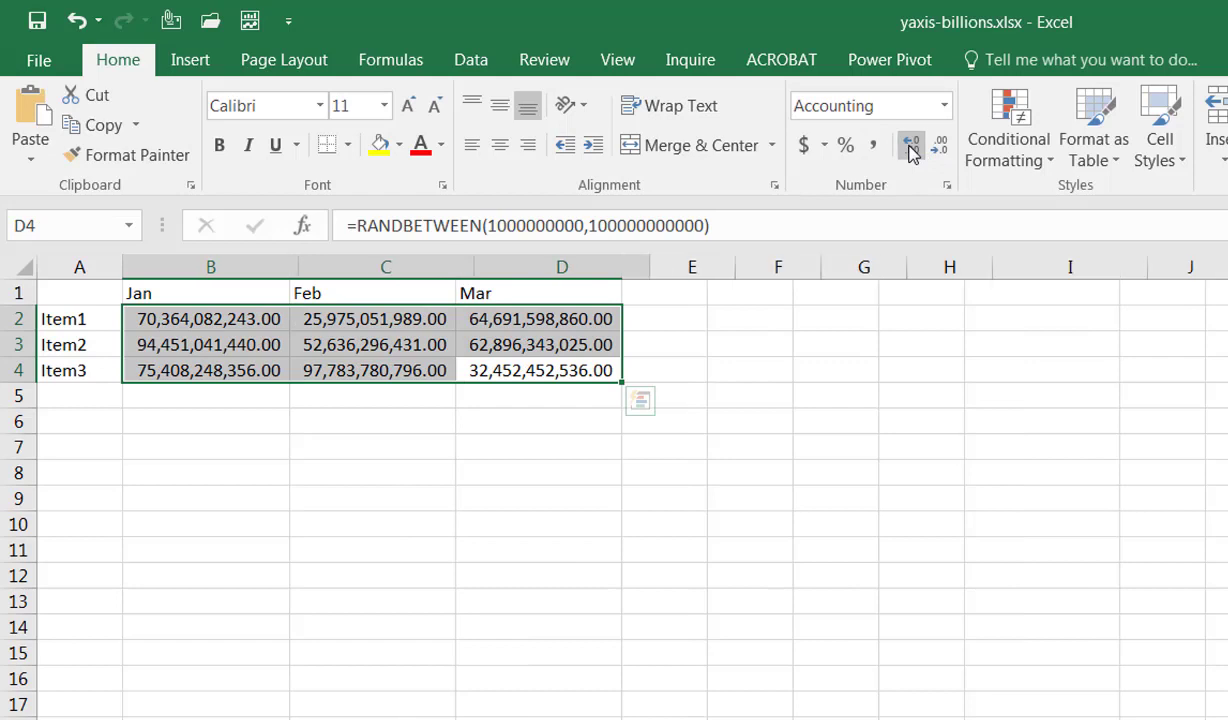
{"action": "left_click", "coordinate": [911, 147]}
{"action": "left_click", "coordinate": [941, 150]}
{"action": "left_click", "coordinate": [943, 152]}
{"action": "left_click", "coordinate": [943, 152]}
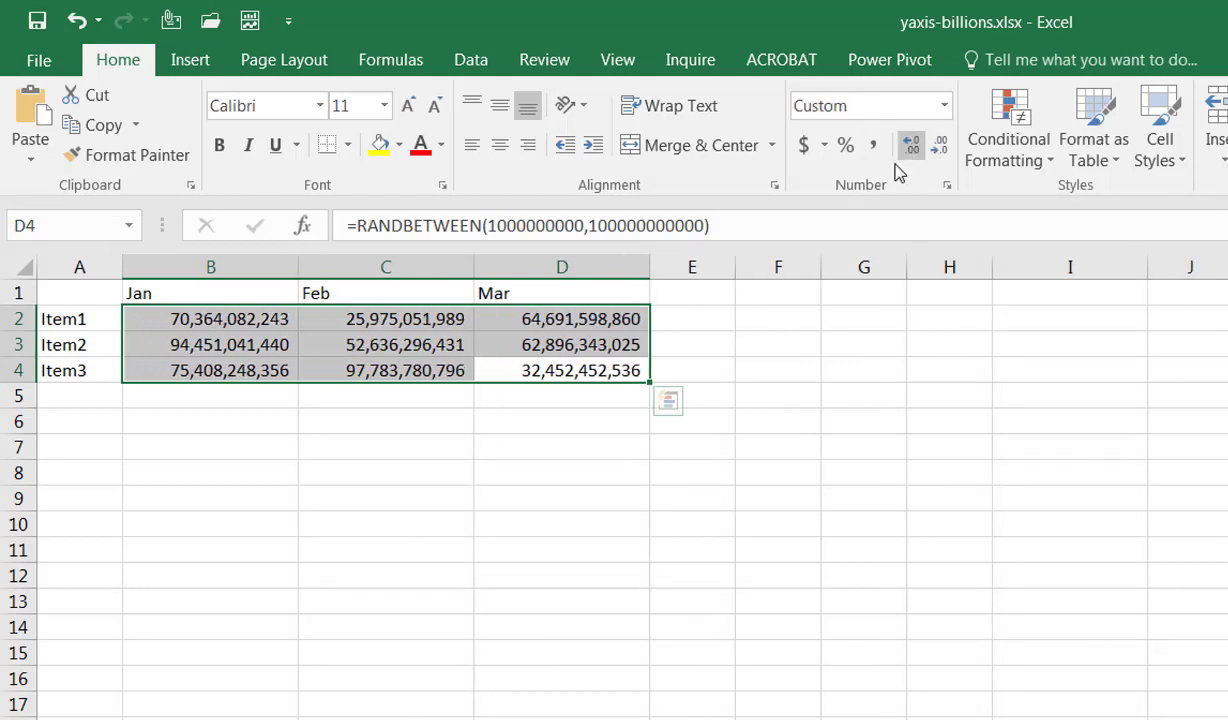
{"action": "left_click", "coordinate": [681, 528]}
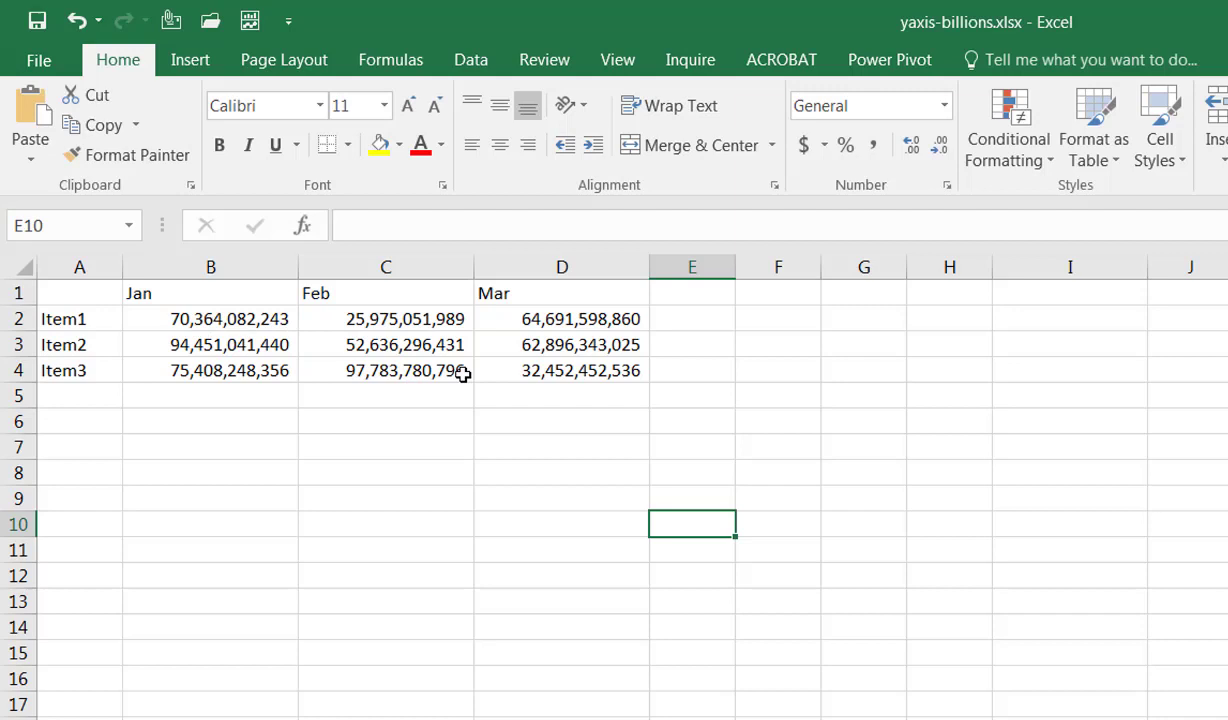
Insert a 2-D clustered column chart from the Sheet1 data and move it just below the table
{"action": "left_click", "coordinate": [516, 312]}
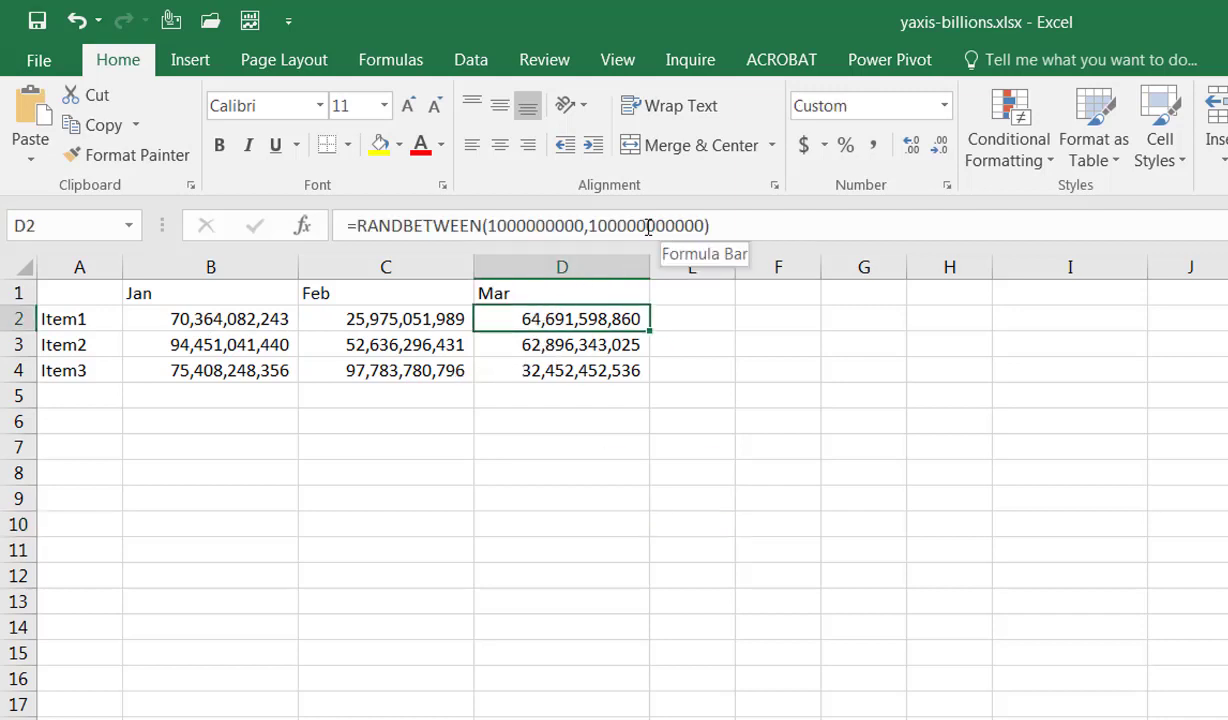
{"action": "left_click", "coordinate": [418, 446]}
{"action": "left_click", "coordinate": [398, 364]}
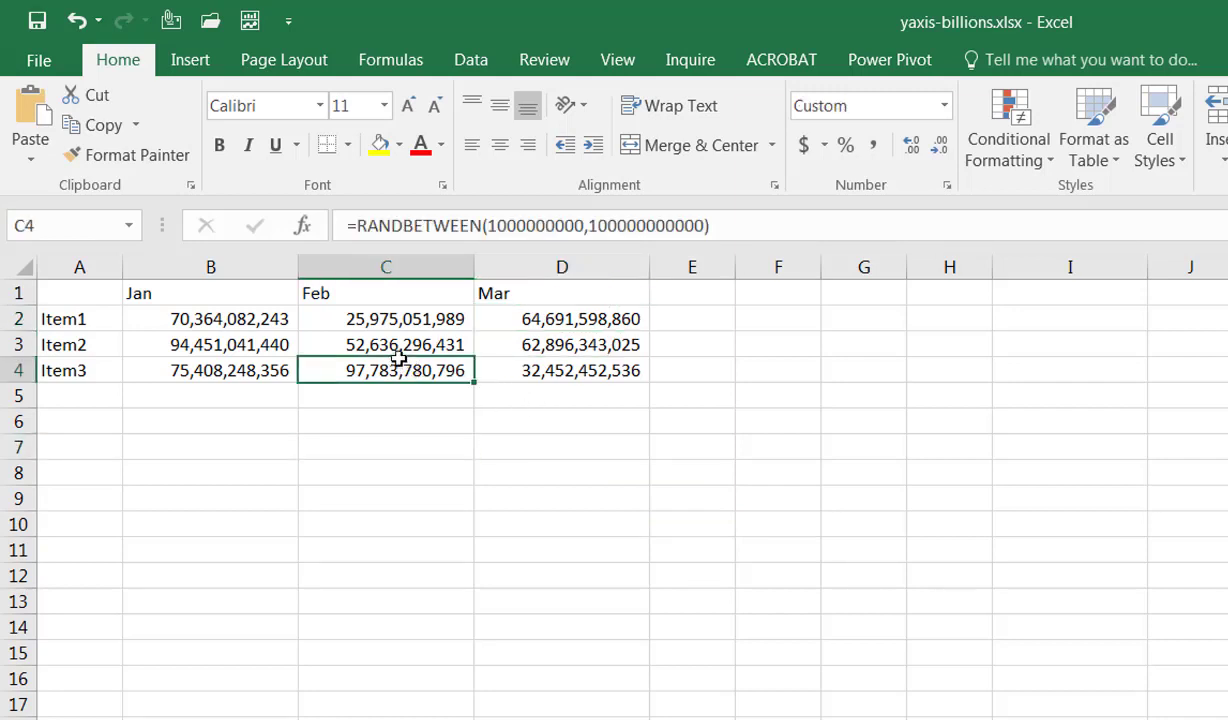
{"action": "left_click", "coordinate": [192, 62]}
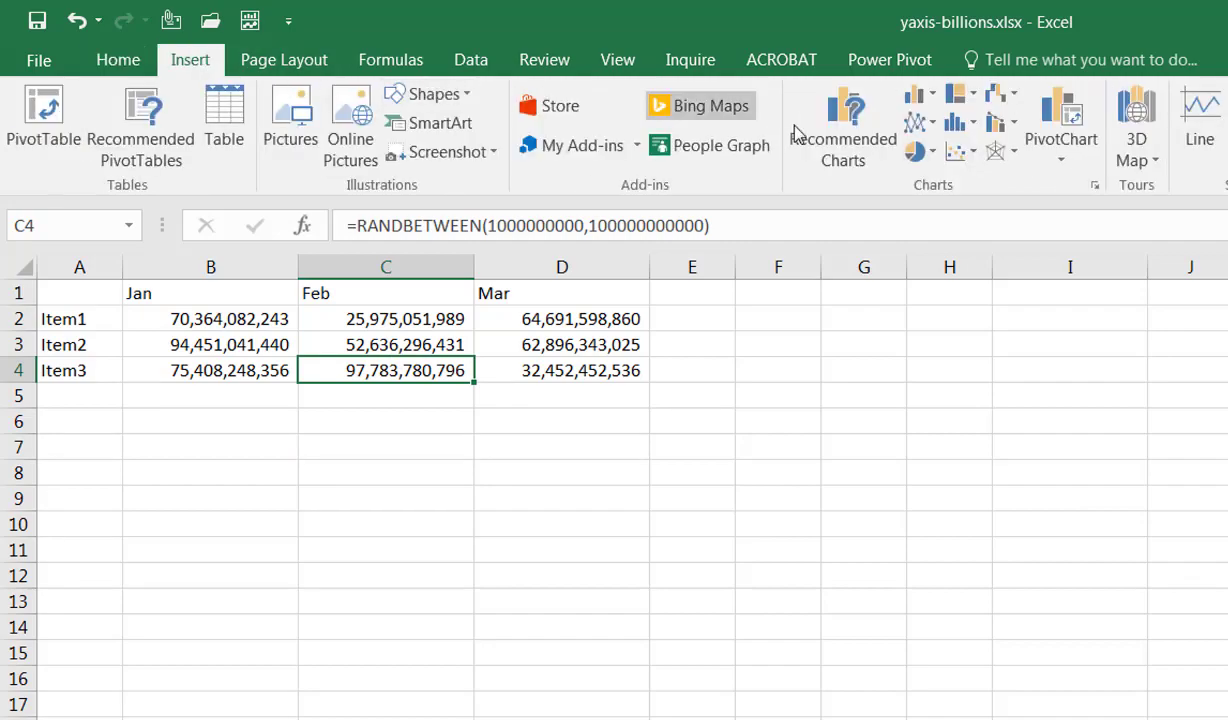
{"action": "left_click", "coordinate": [930, 100]}
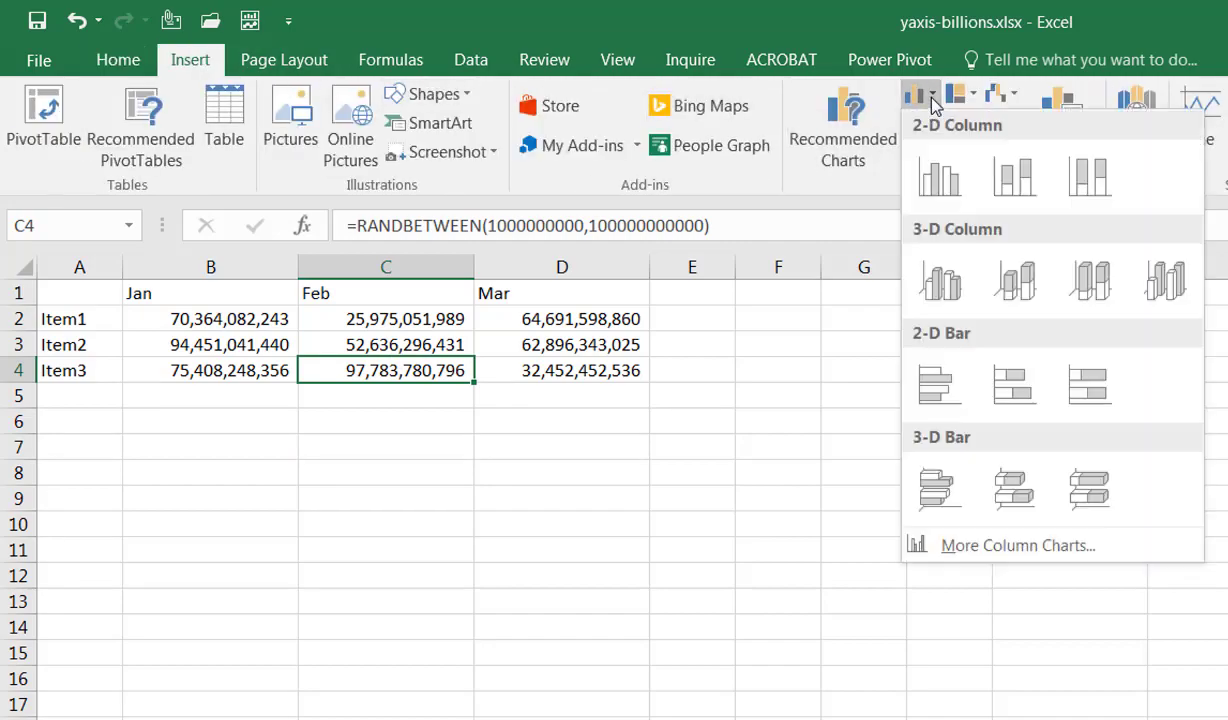
{"action": "left_click", "coordinate": [945, 190]}
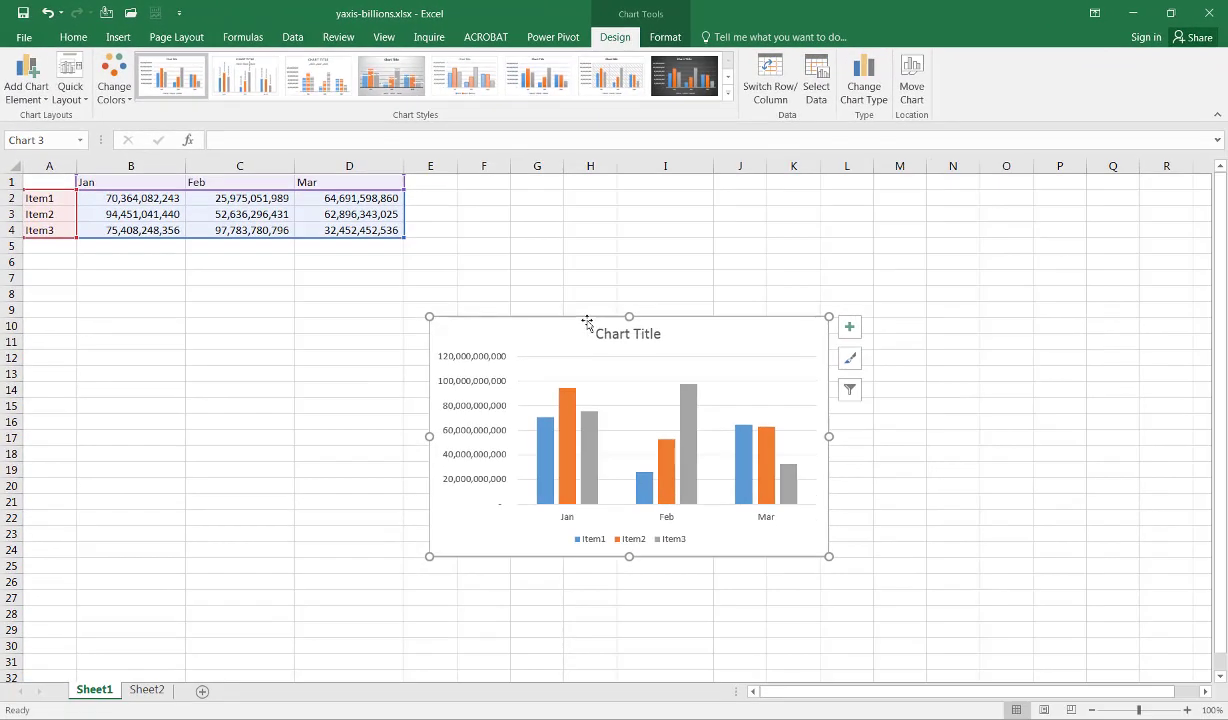
{"action": "left_click_drag", "start_coordinate": [587, 322], "coordinate": [378, 305]}
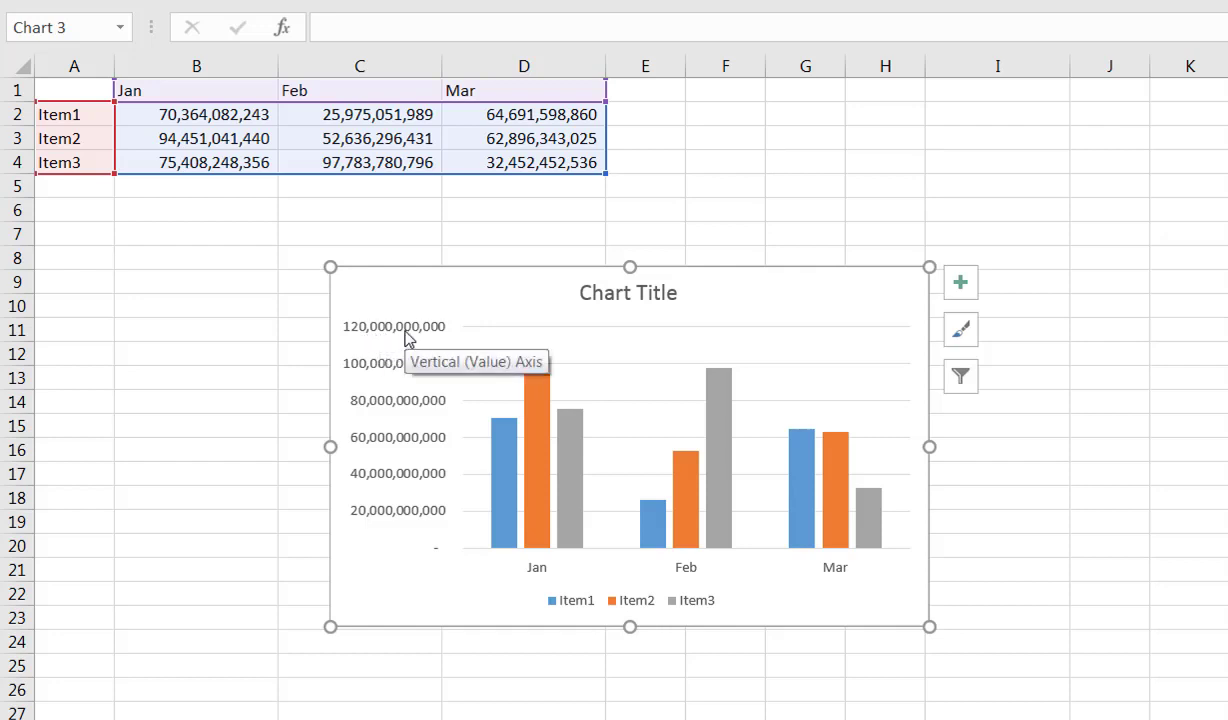
Open the axis formatting options for the chart's vertical axis and set its display units to Billions
{"action": "right_click", "coordinate": [406, 336]}
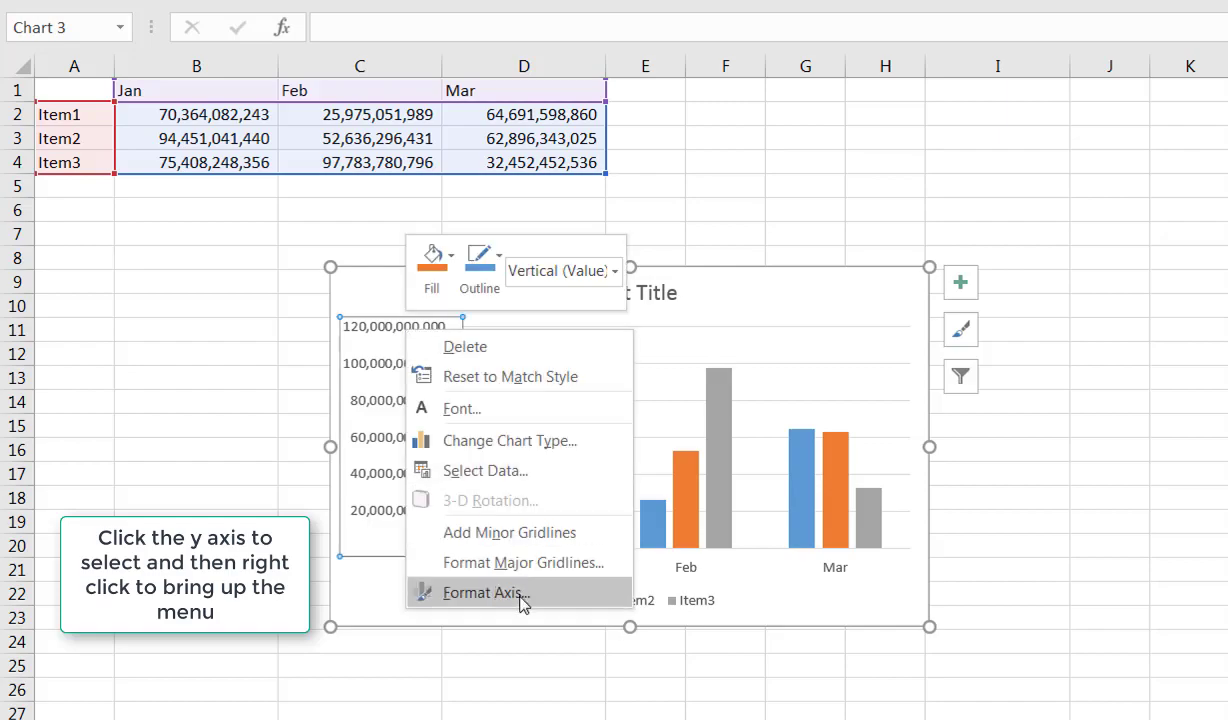
{"action": "left_click", "coordinate": [486, 592]}
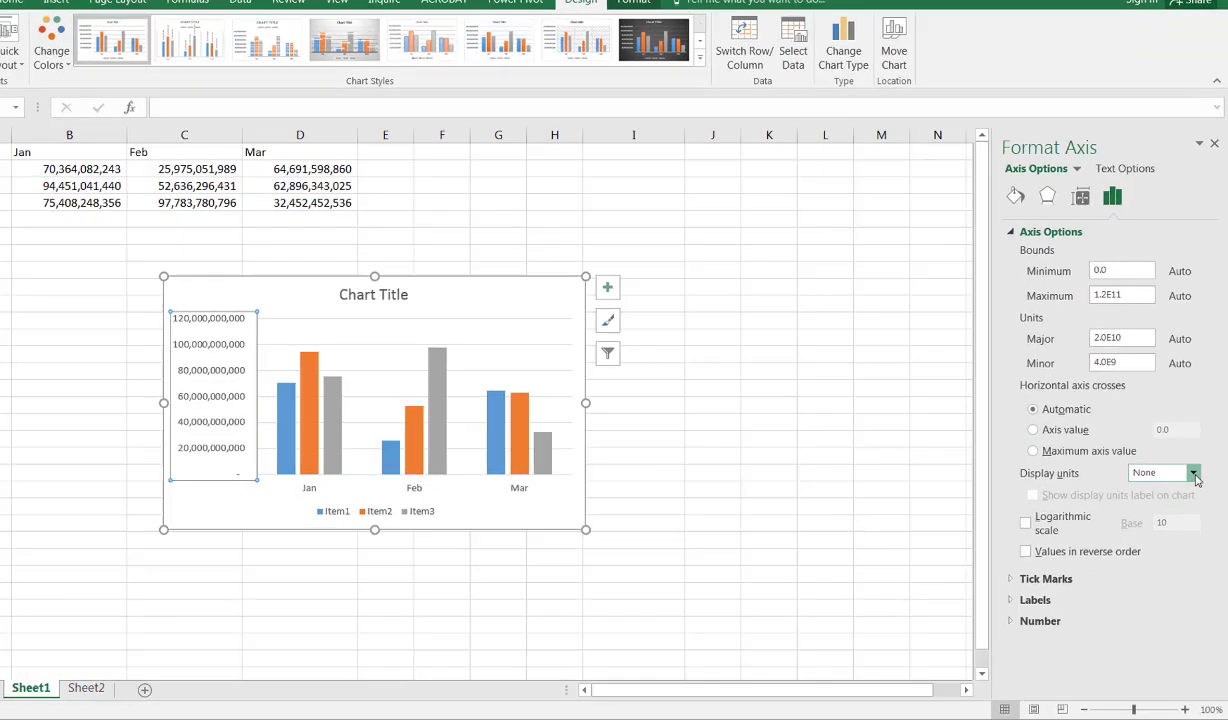
{"action": "left_click", "coordinate": [1194, 486]}
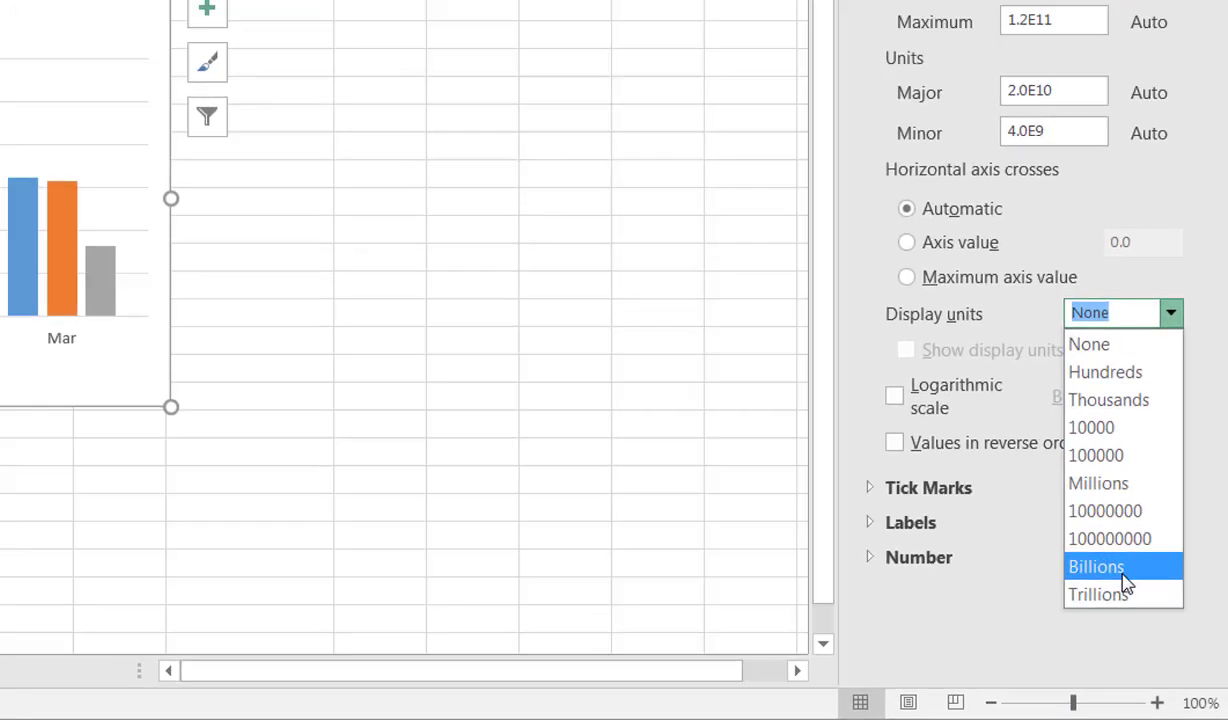
{"action": "left_click", "coordinate": [1105, 541]}
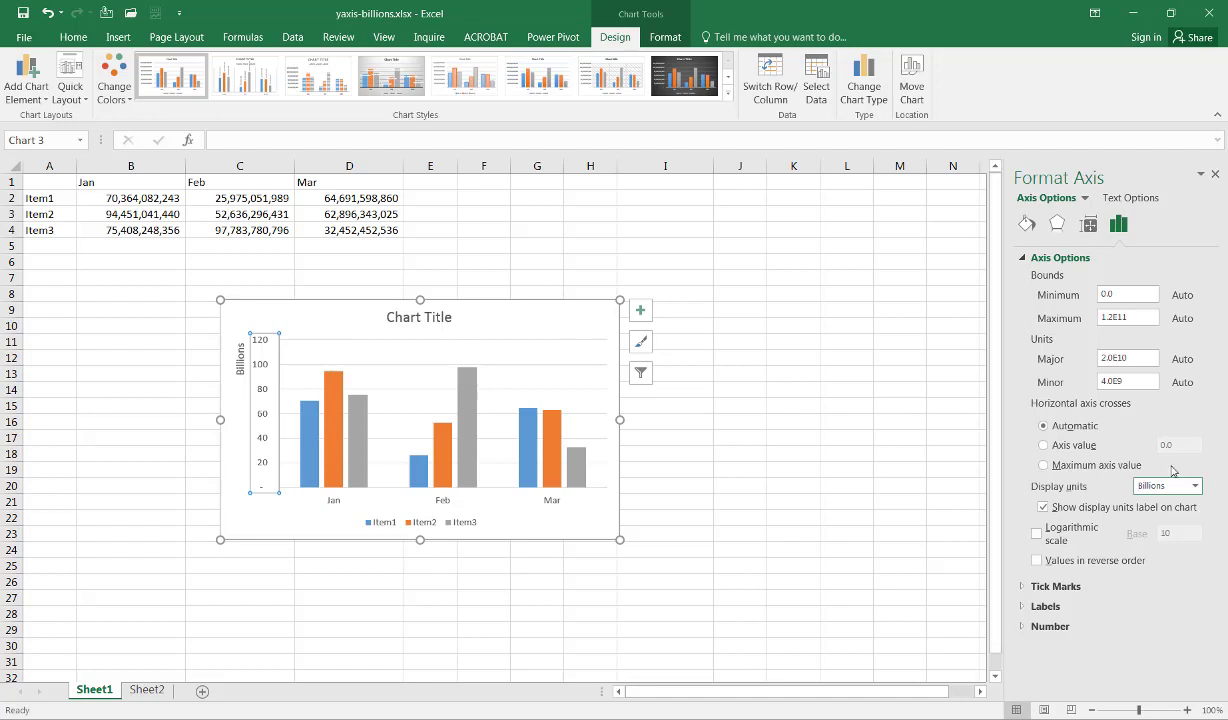
Reset the vertical axis display units to None and review its number format categories and custom types
{"action": "left_click", "coordinate": [1195, 486]}
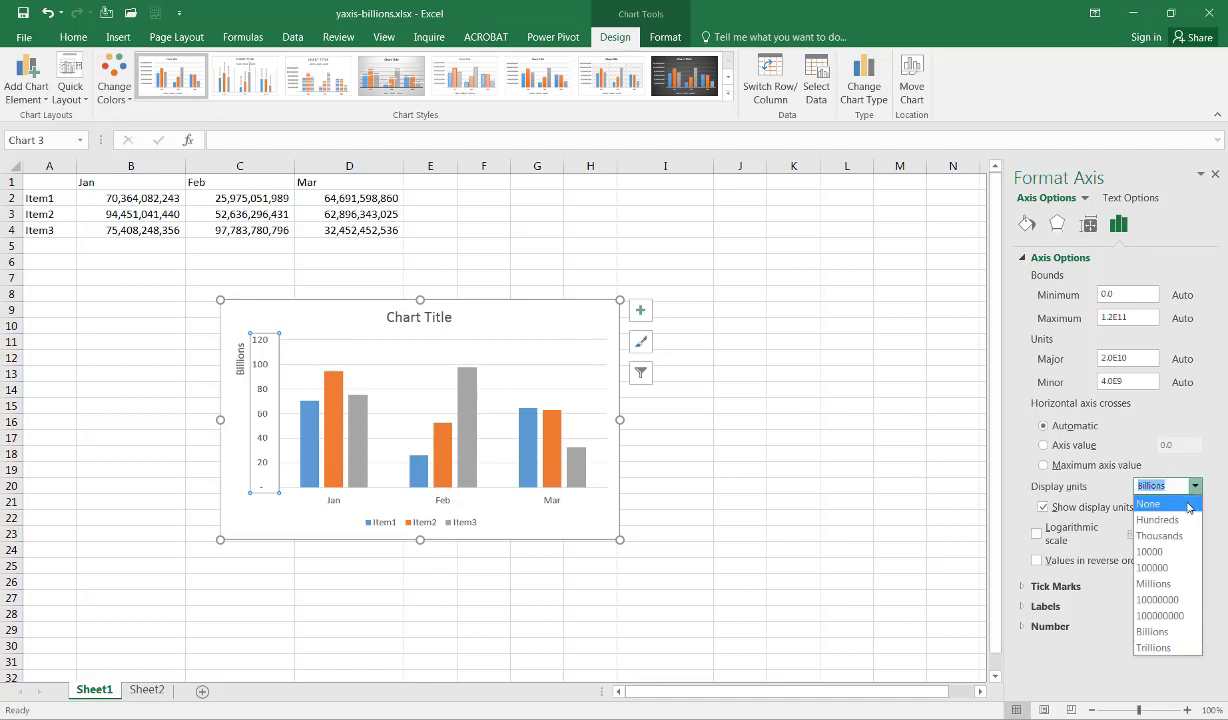
{"action": "left_click", "coordinate": [1183, 505]}
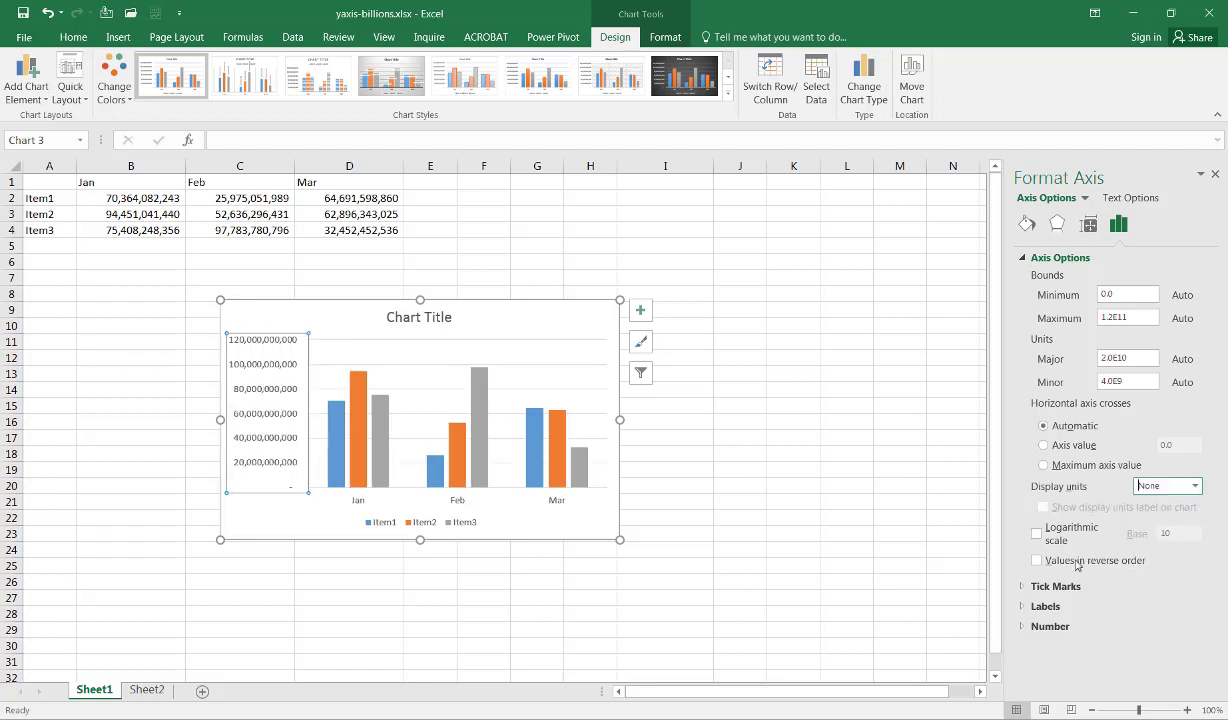
{"action": "left_click", "coordinate": [1025, 627]}
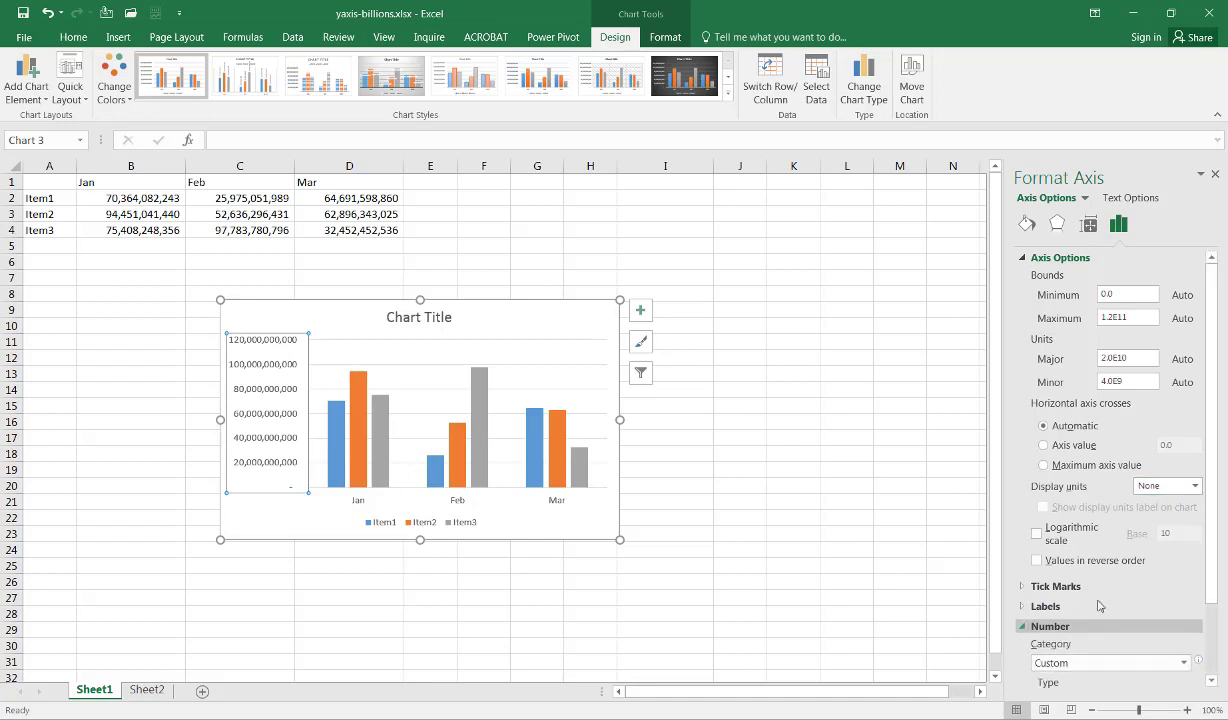
{"action": "scroll", "coordinate": [1214, 537], "scroll_direction": "down", "scroll_amount": 2}
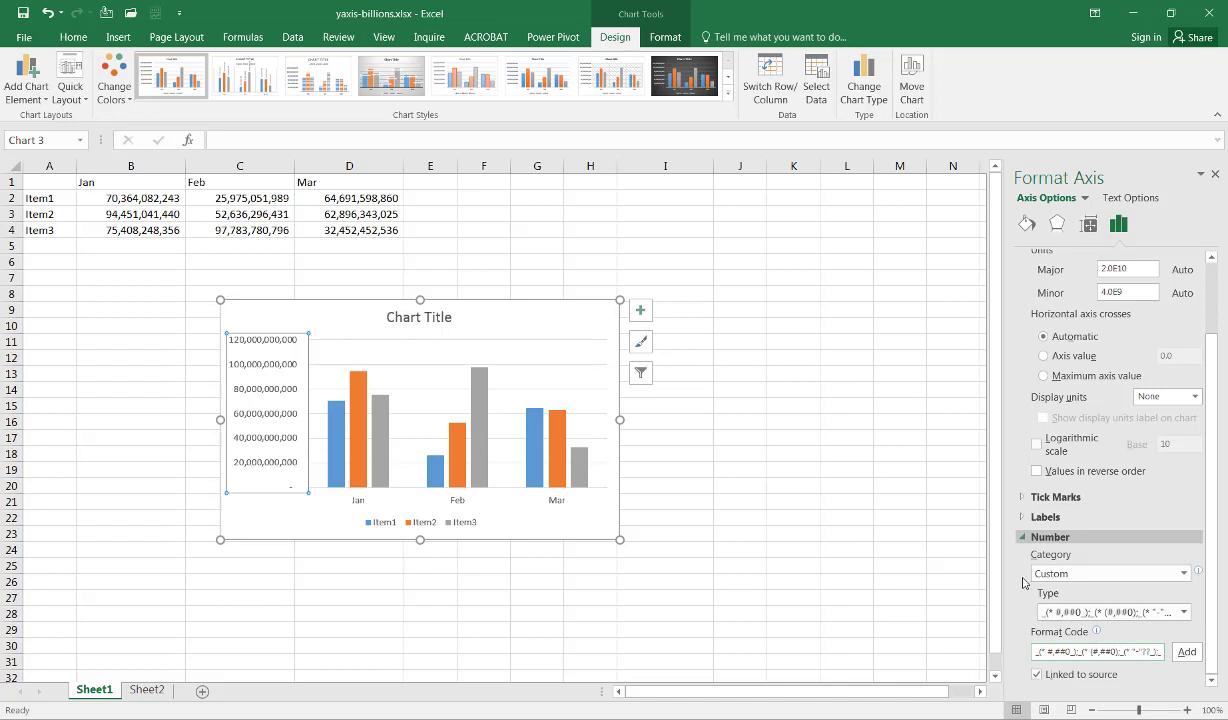
{"action": "left_click", "coordinate": [1183, 574]}
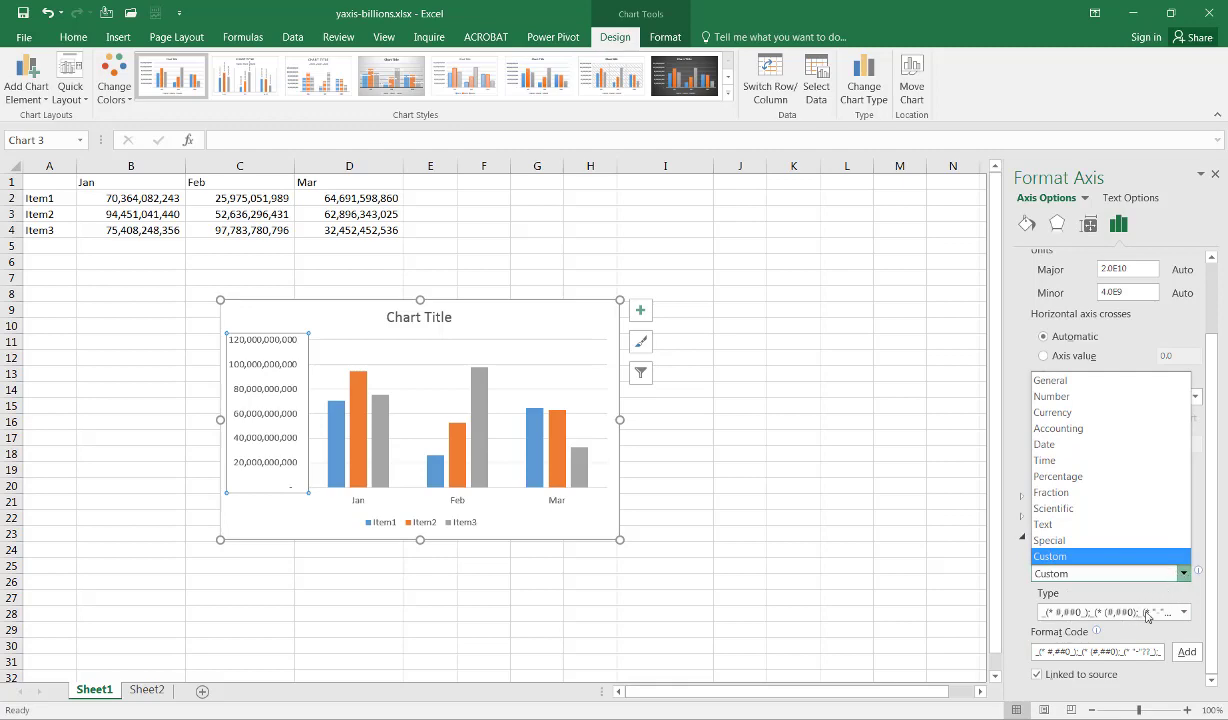
{"action": "left_click", "coordinate": [1185, 619]}
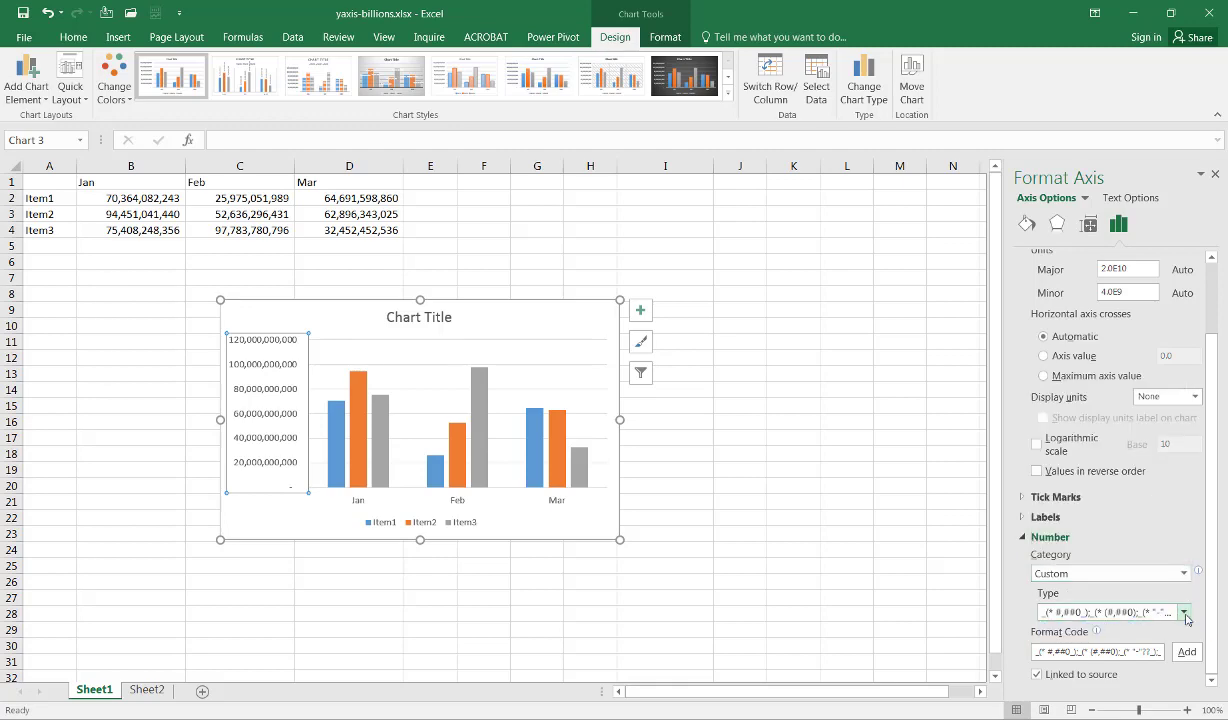
{"action": "left_click", "coordinate": [1184, 613]}
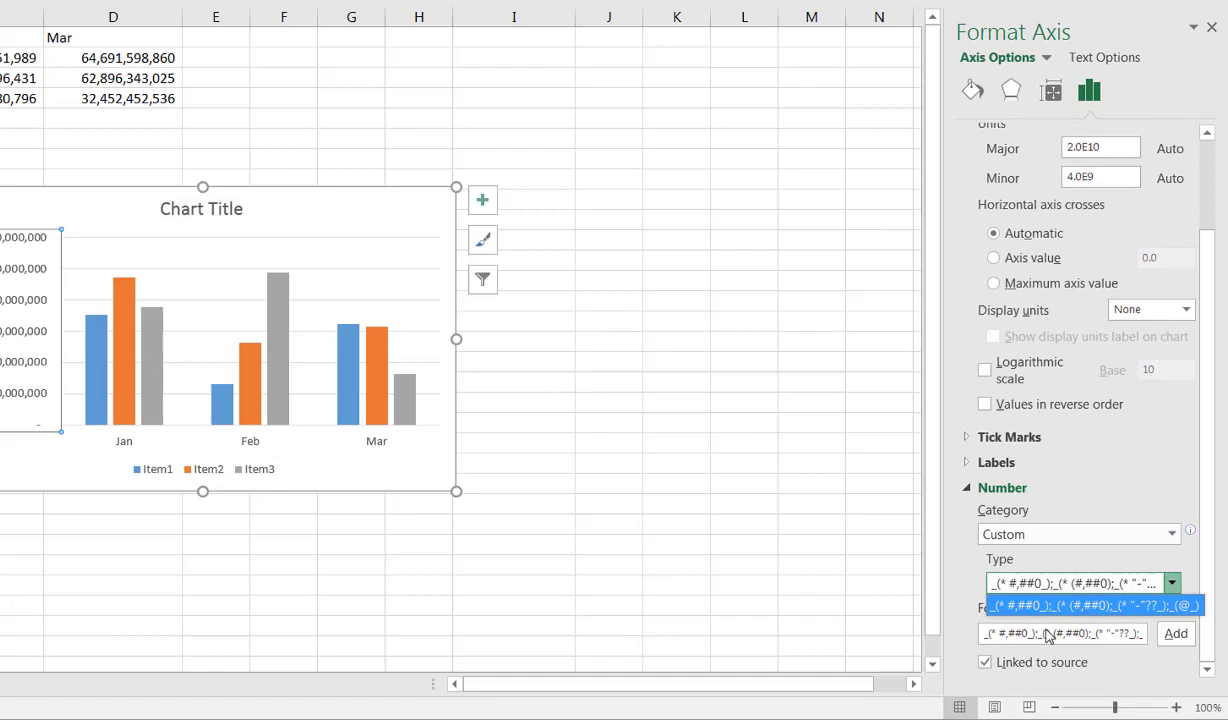
{"action": "left_click", "coordinate": [1135, 630]}
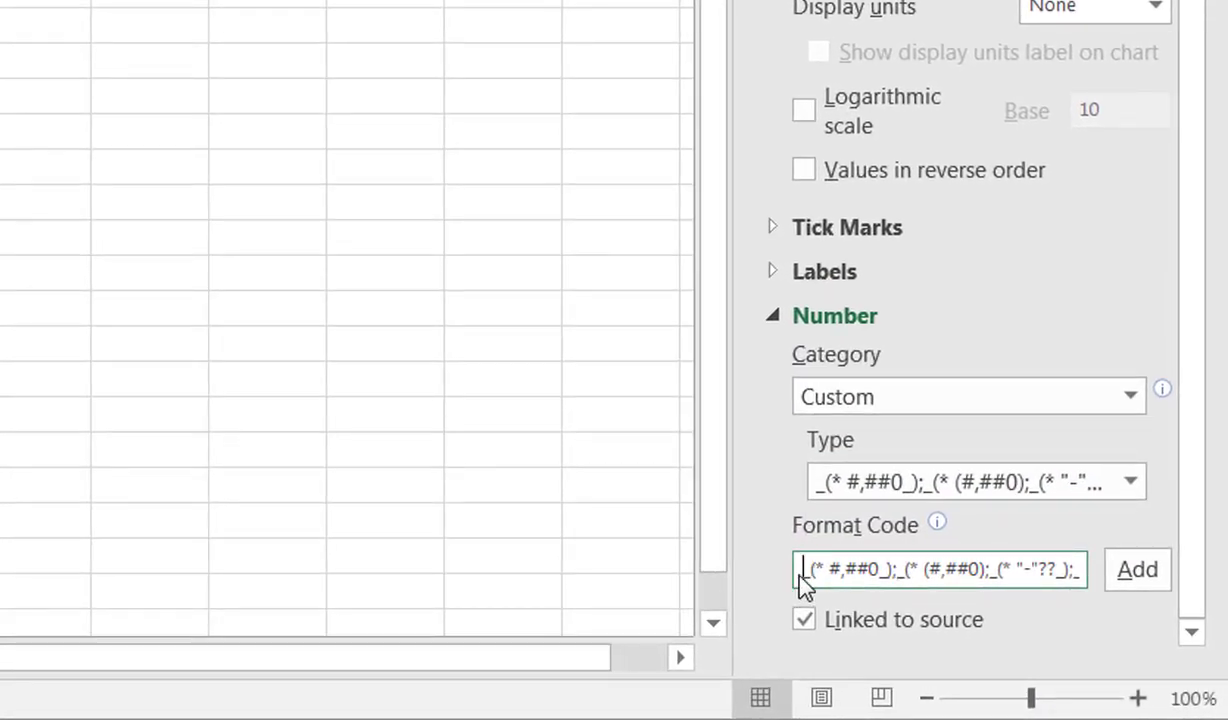
{"action": "key", "text": "Delete"}
{"action": "key", "text": "End"}
{"action": "key", "text": "ctrl+a"}
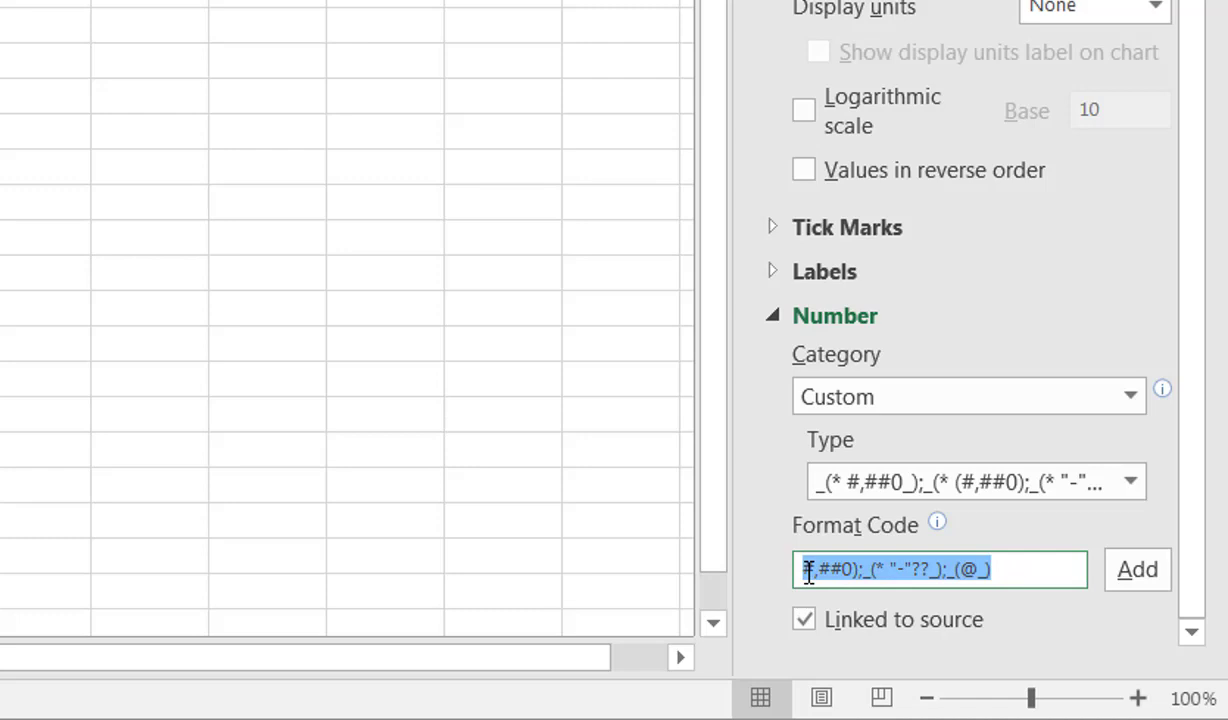
{"action": "key", "text": "Delete"}
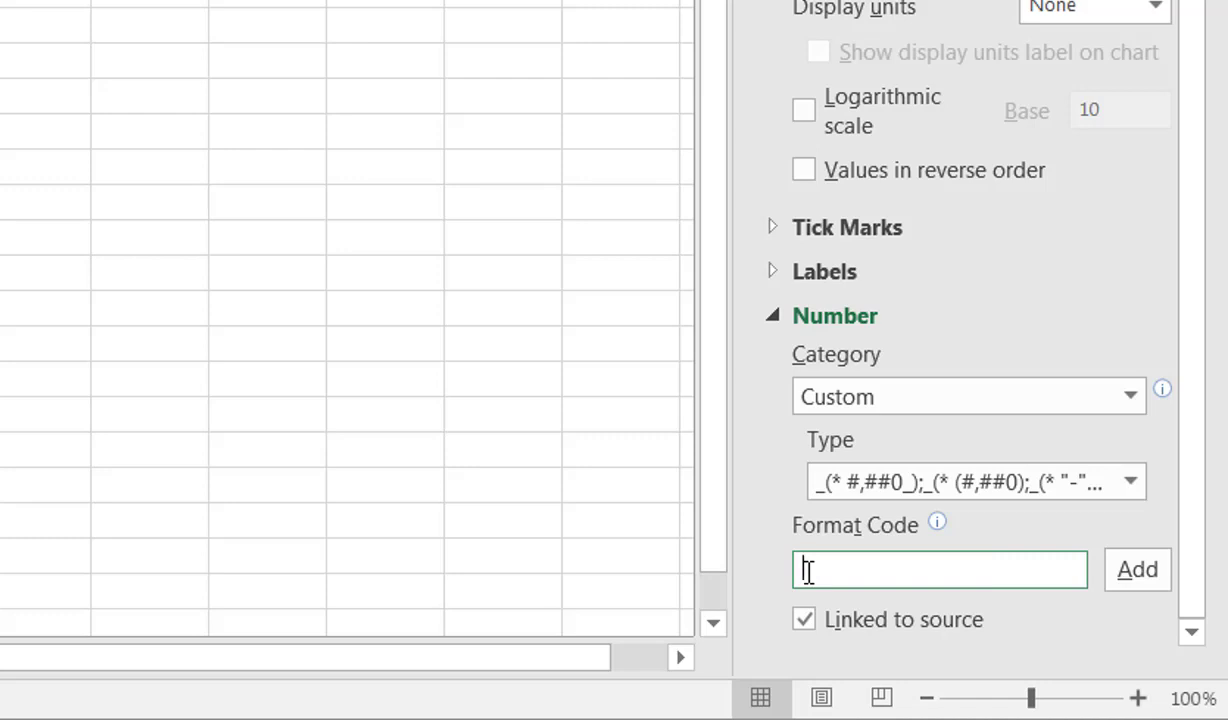
{"action": "type", "text": "["}
{"action": "type", "text": "."}
{"action": "type", "text": ">="}
{"action": "type", "text": "1"}
{"action": "type", "text": "0000000"}
{"action": "type", "text": "00"}
{"action": "type", "text": "]#"}
{"action": "type", "text": ",33"}
{"action": "key", "text": "BackSpace"}
{"action": "key", "text": "BackSpace"}
{"action": "type", "text": "###"}
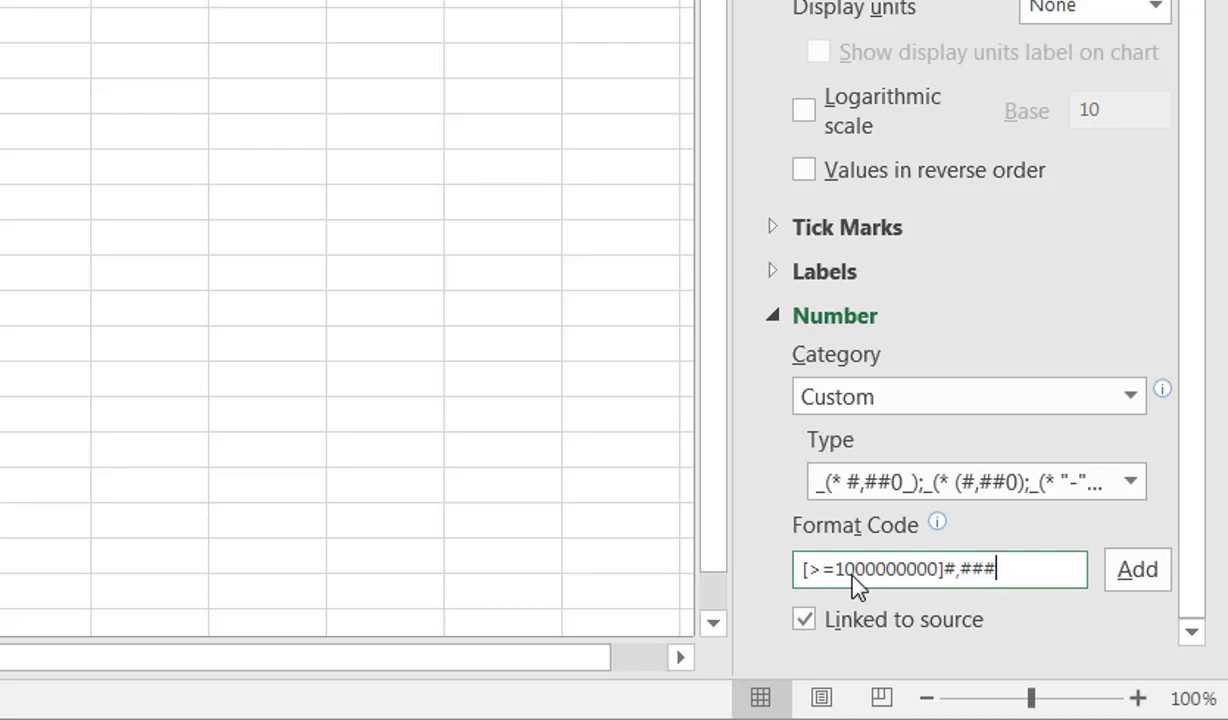
{"action": "type", "text": ",,,"}
{"action": "type", "text": ", \"B\""}
{"action": "left_click", "coordinate": [1137, 570]}
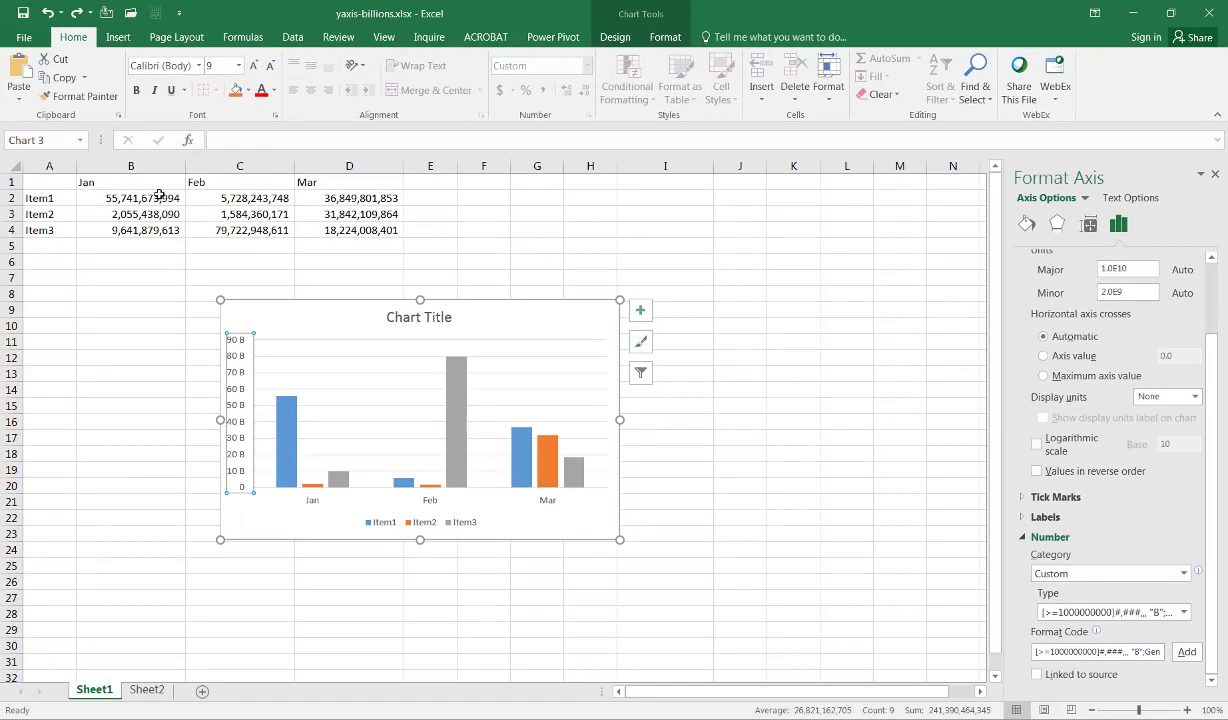
Change the formulas in all of B2:D4 to =RANDBETWEEN(1000000,100000000)
{"action": "left_click", "coordinate": [121, 199]}
{"action": "left_click_drag", "start_coordinate": [121, 199], "coordinate": [362, 228]}
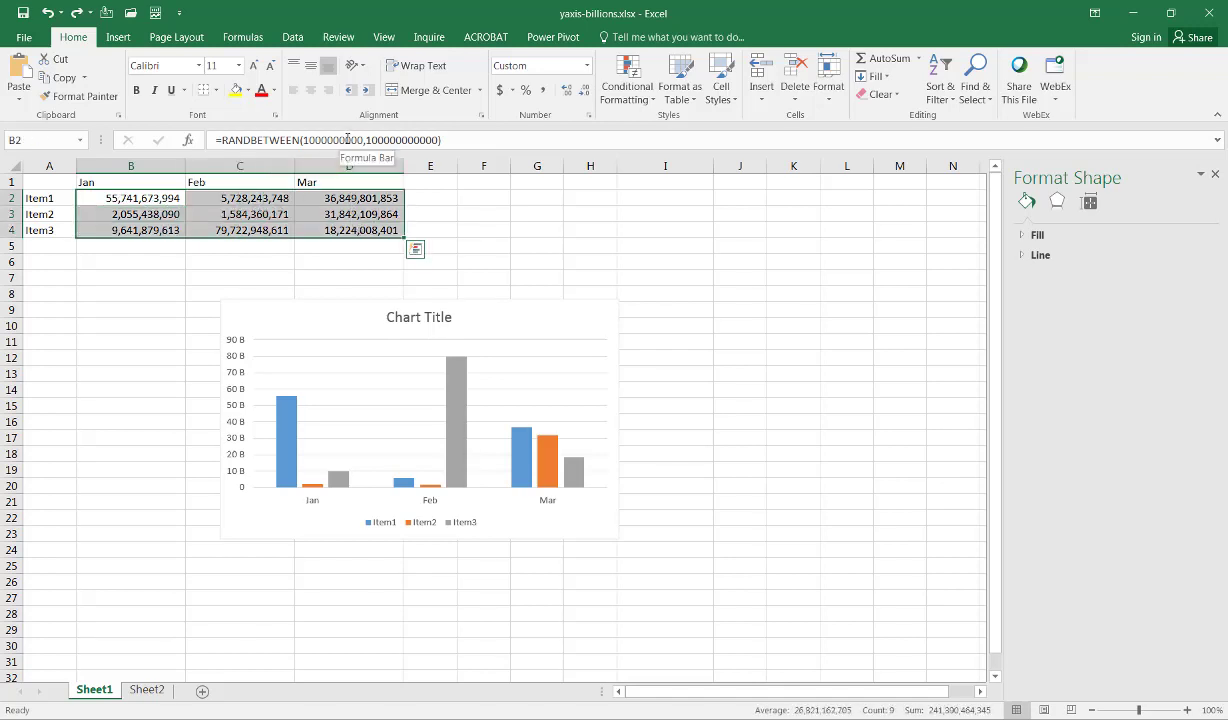
{"action": "left_click", "coordinate": [347, 140]}
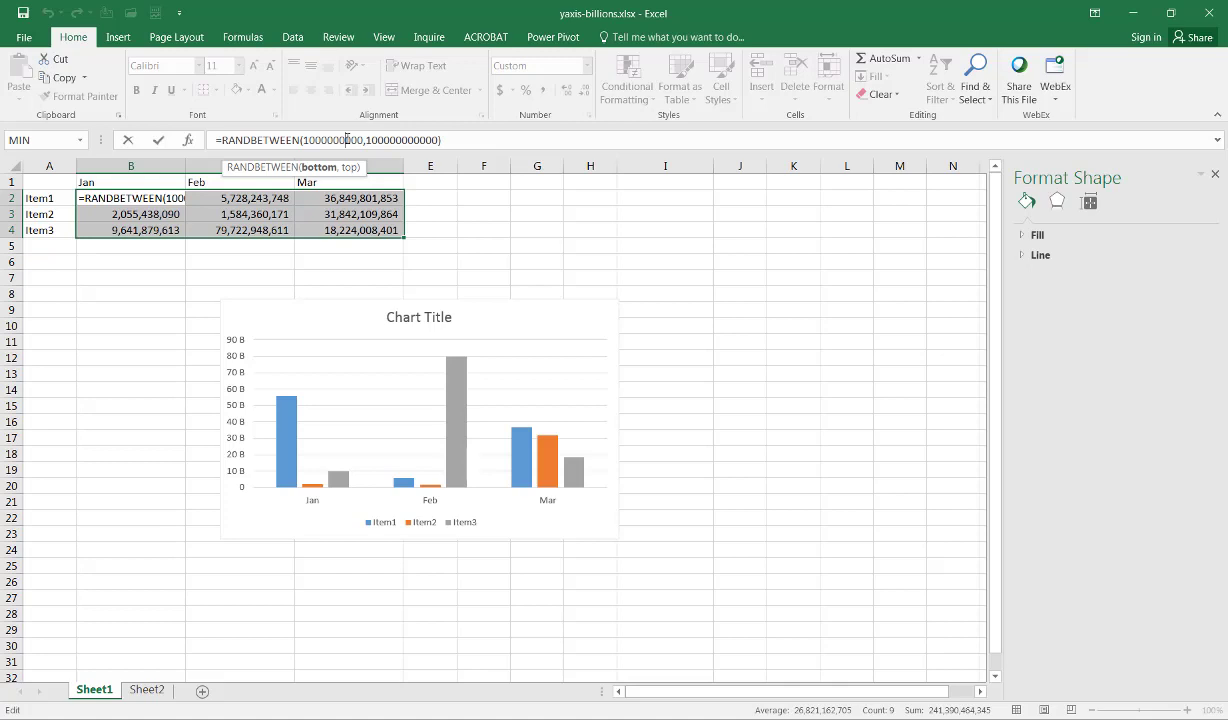
{"action": "key", "text": "Delete"}
{"action": "key", "text": "Delete"}
{"action": "key", "text": "Delete"}
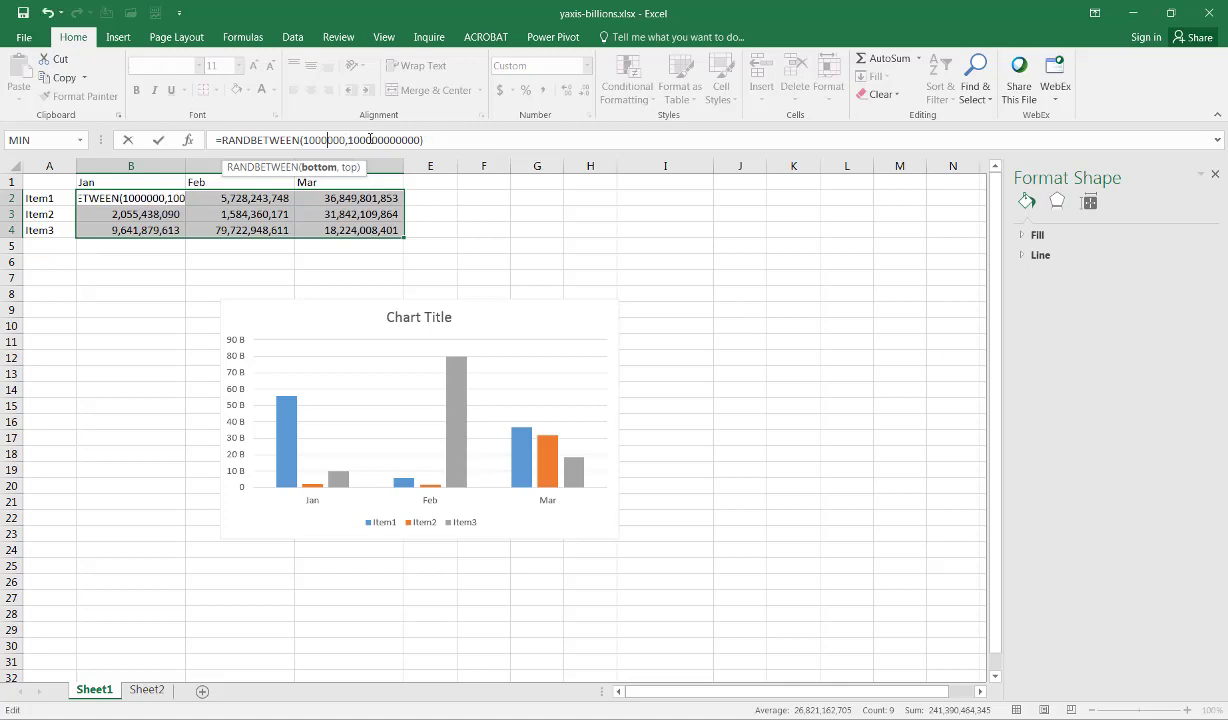
{"action": "left_click", "coordinate": [362, 140]}
{"action": "key", "text": "Delete"}
{"action": "key", "text": "Delete"}
{"action": "key", "text": "Delete"}
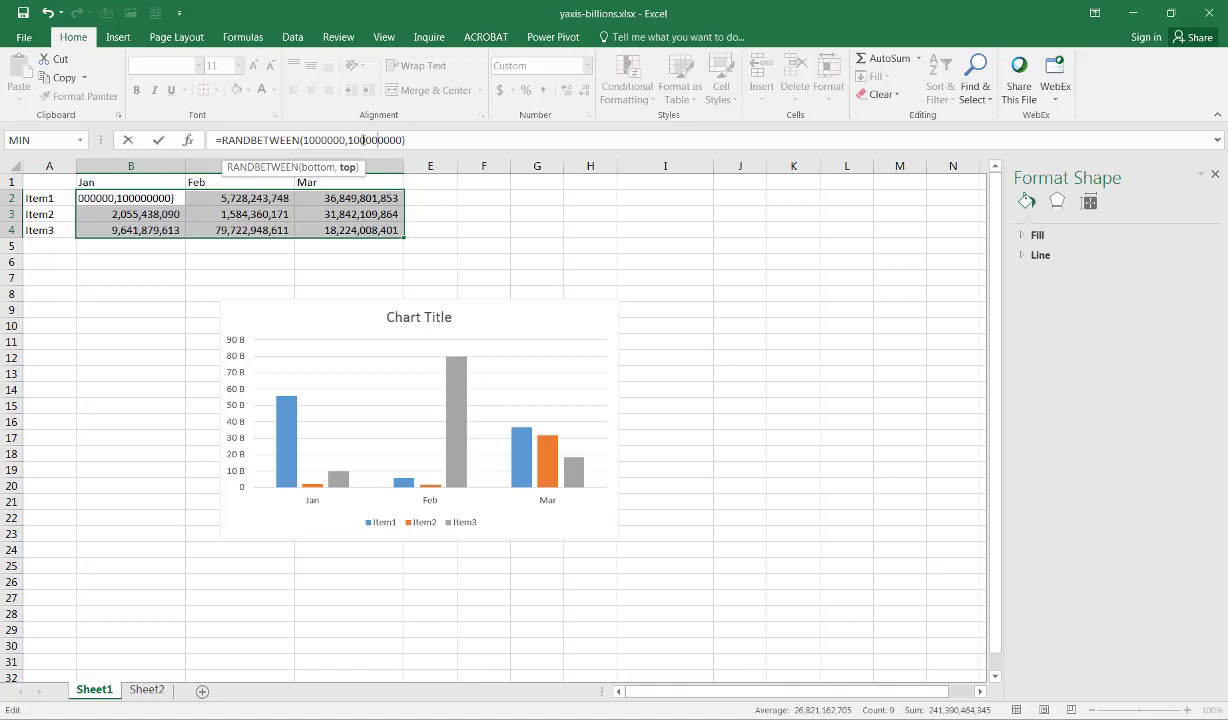
{"action": "key", "text": "ctrl+Return"}
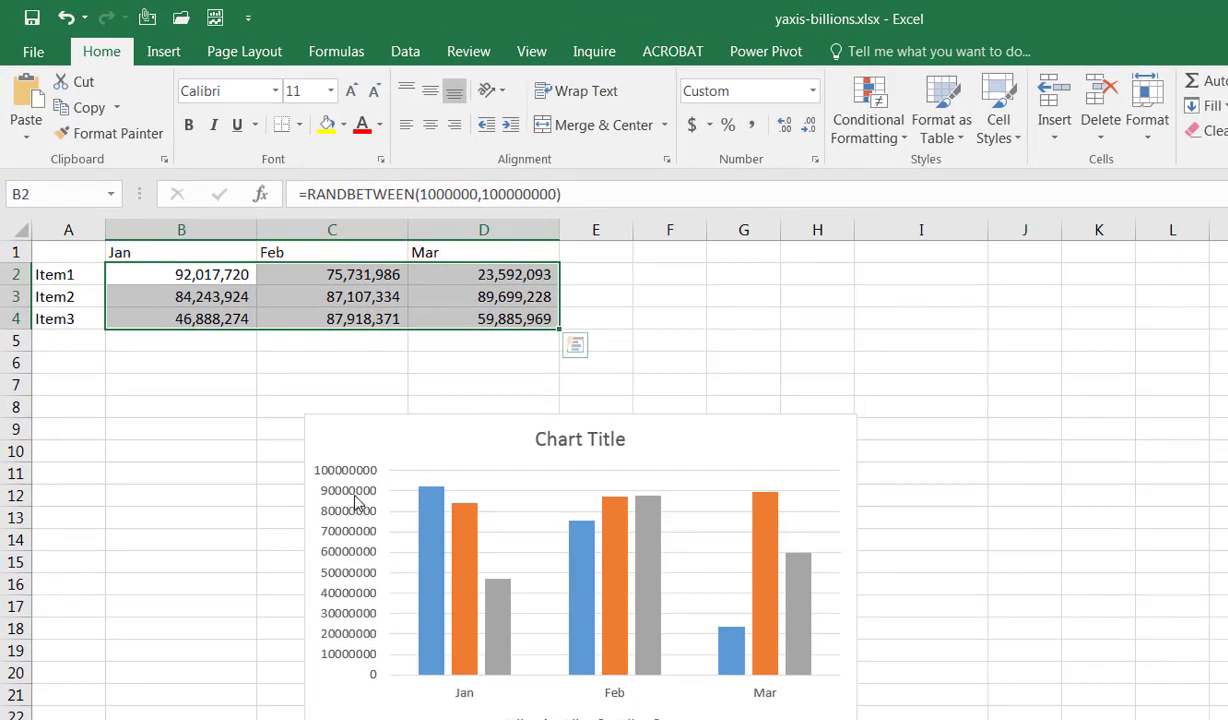
In the vertical axis number format code, replace the General section with #,###,, "M" after the billions section and add the format
{"action": "double_click", "coordinate": [342, 550]}
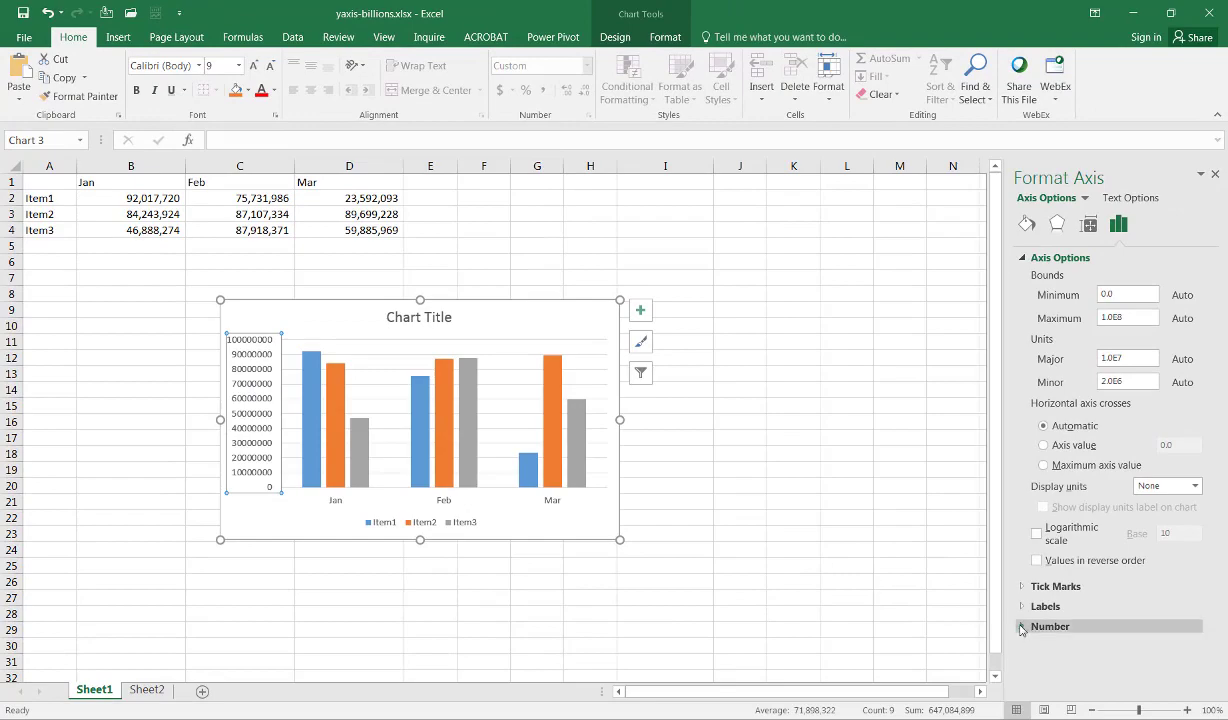
{"action": "left_click", "coordinate": [1021, 627]}
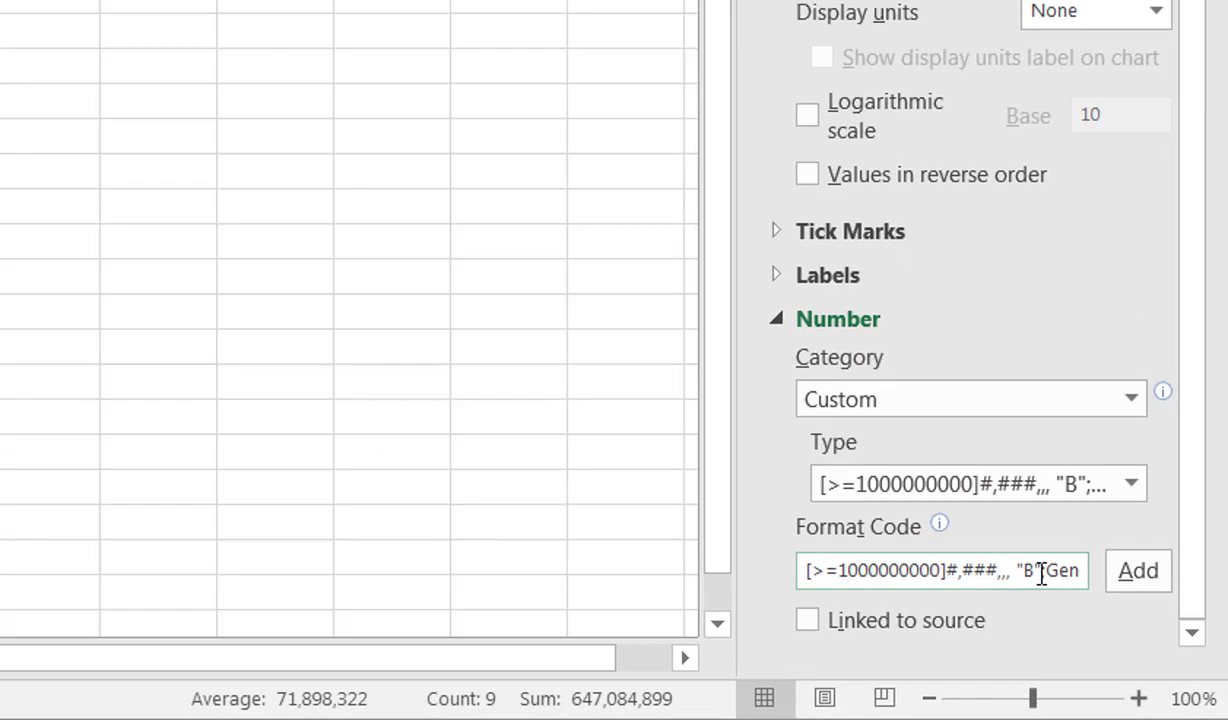
{"action": "left_click_drag", "start_coordinate": [1046, 571], "coordinate": [1135, 578]}
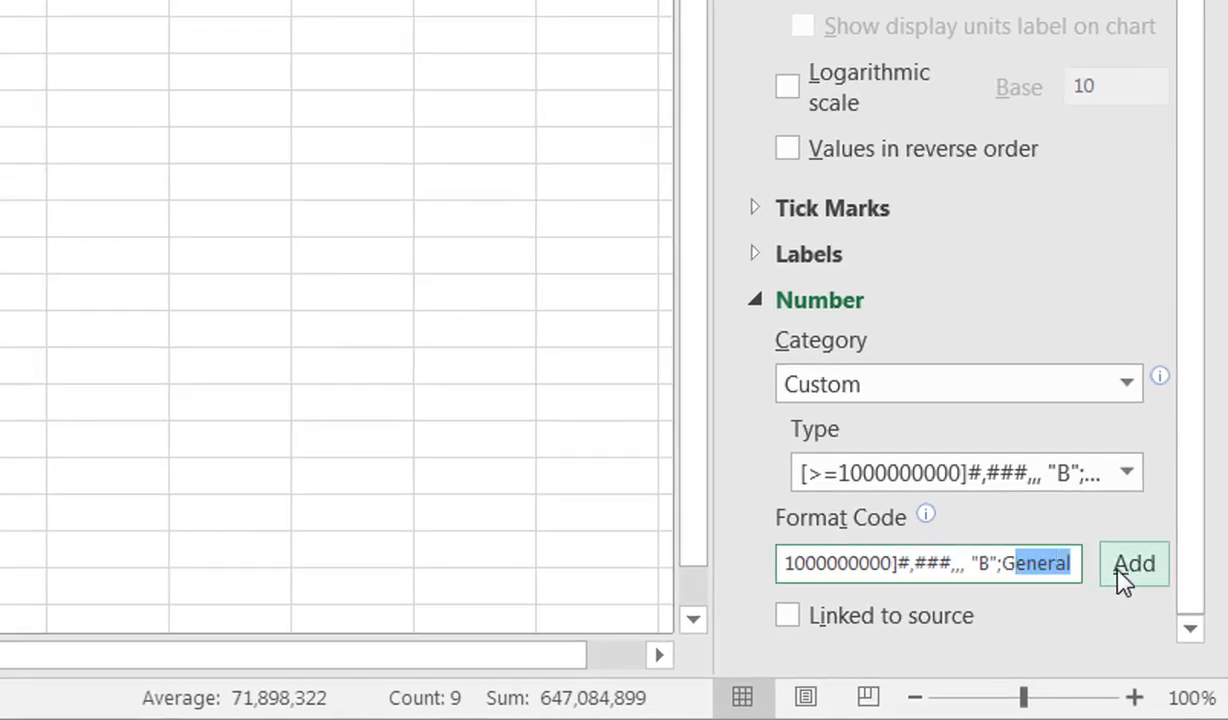
{"action": "left_click", "coordinate": [1075, 570]}
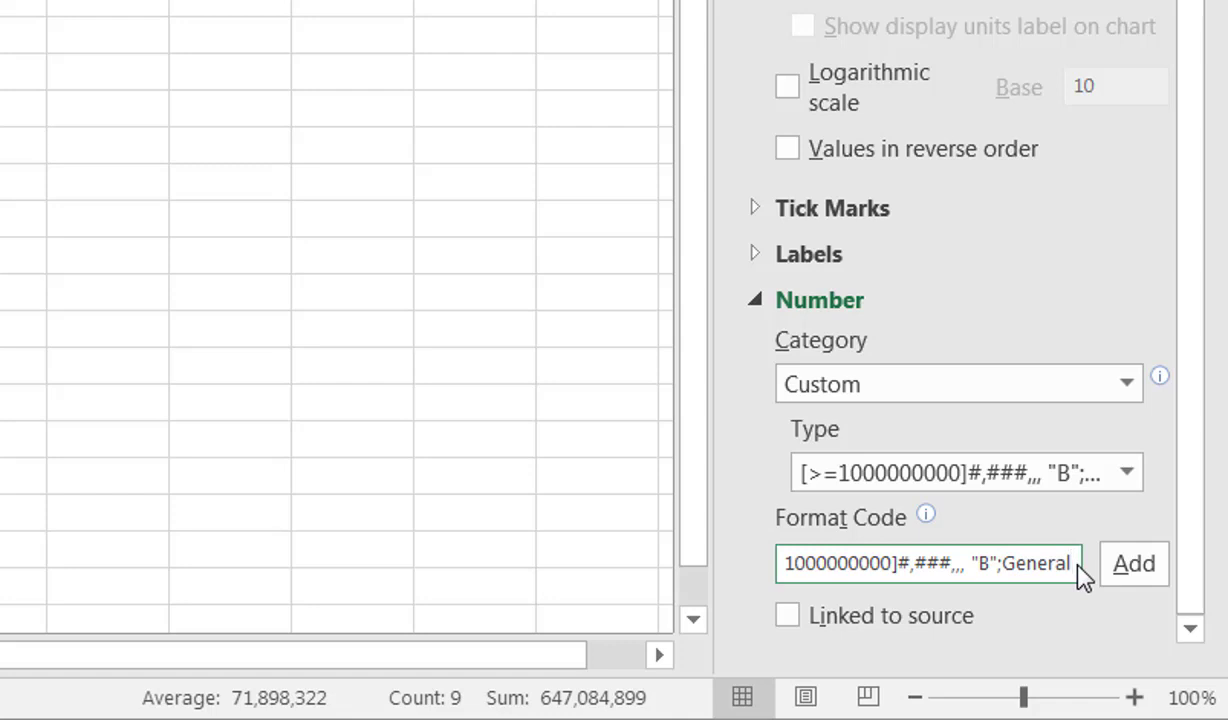
{"action": "key", "text": "BackSpace"}
{"action": "key", "text": "BackSpace"}
{"action": "key", "text": "BackSpace"}
{"action": "key", "text": "BackSpace"}
{"action": "key", "text": "BackSpace"}
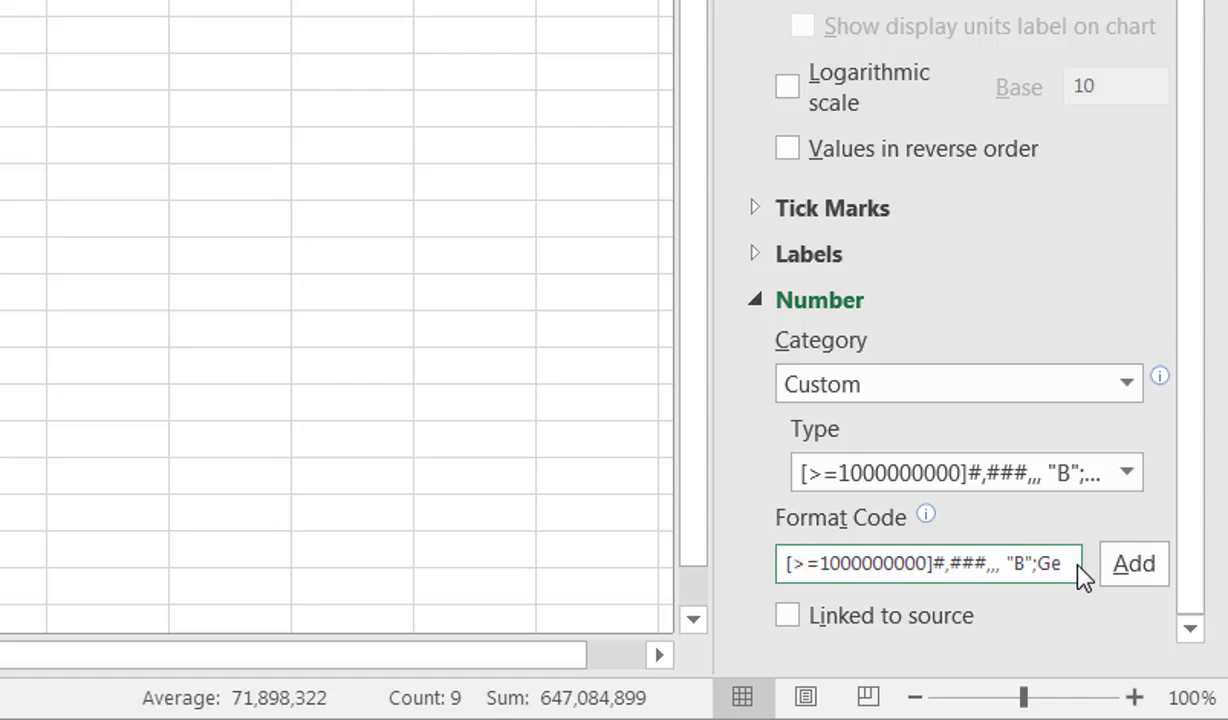
{"action": "key", "text": "BackSpace"}
{"action": "key", "text": "BackSpace"}
{"action": "type", "text": "#,###"}
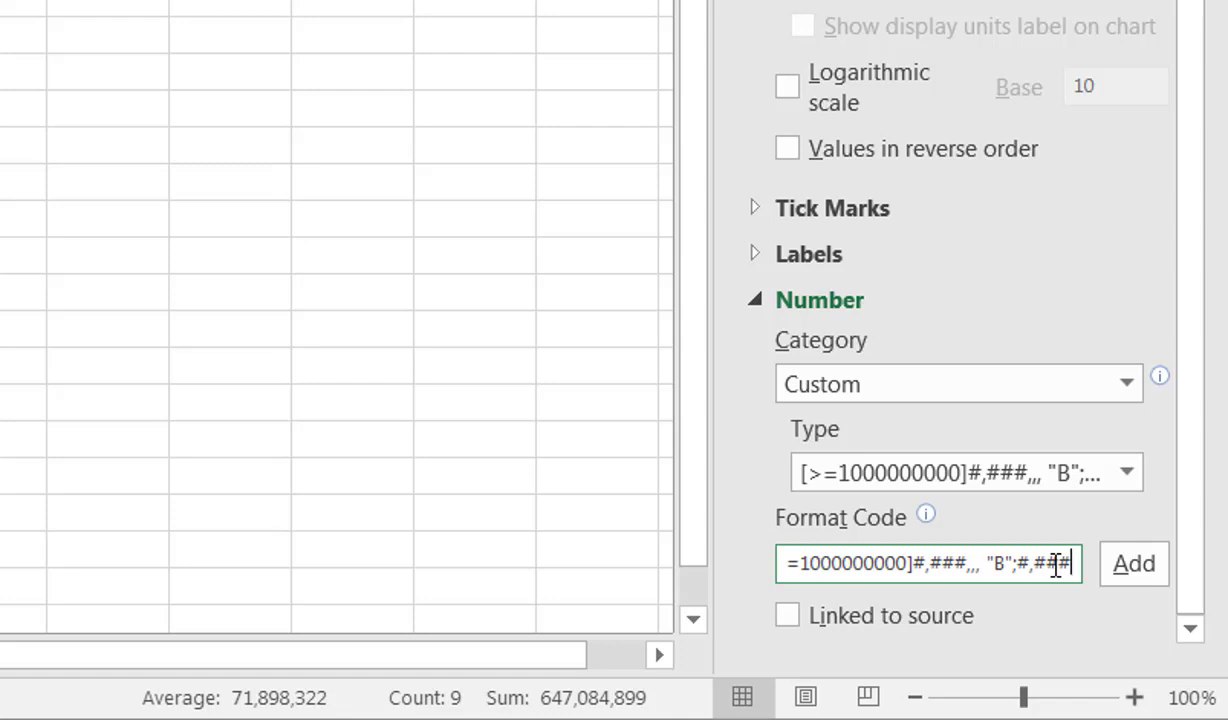
{"action": "type", "text": ",, \""}
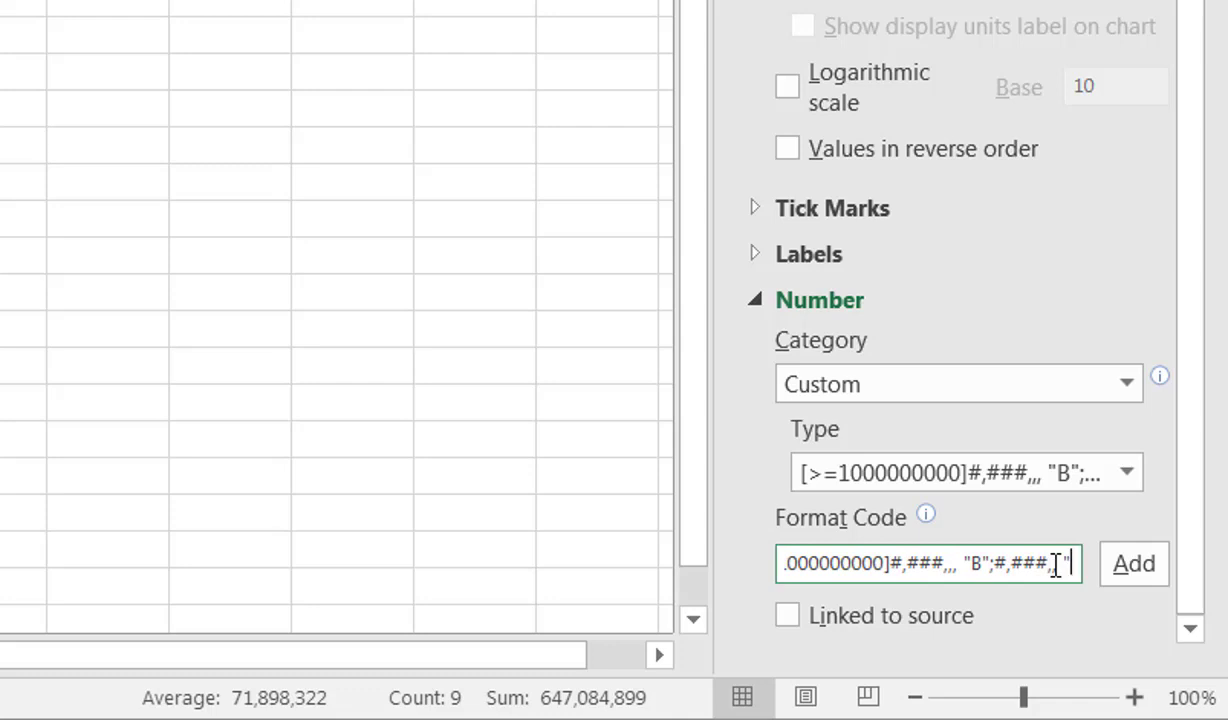
{"action": "type", "text": "M\""}
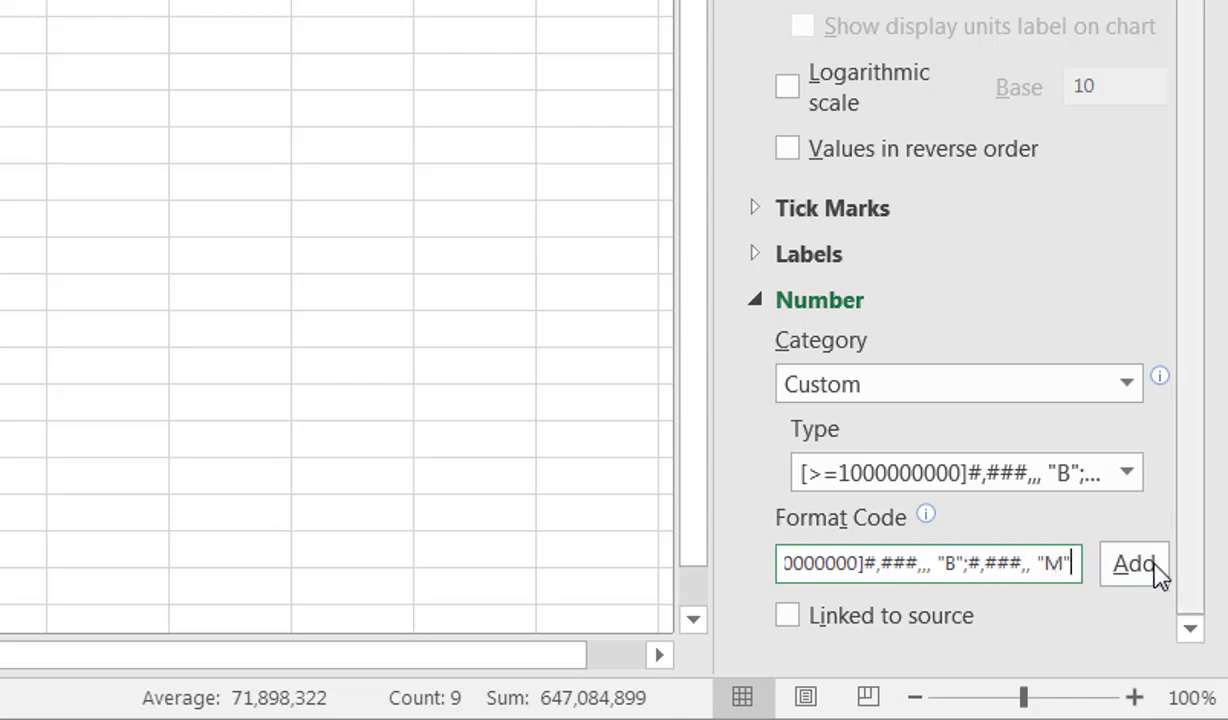
{"action": "left_click", "coordinate": [1146, 570]}
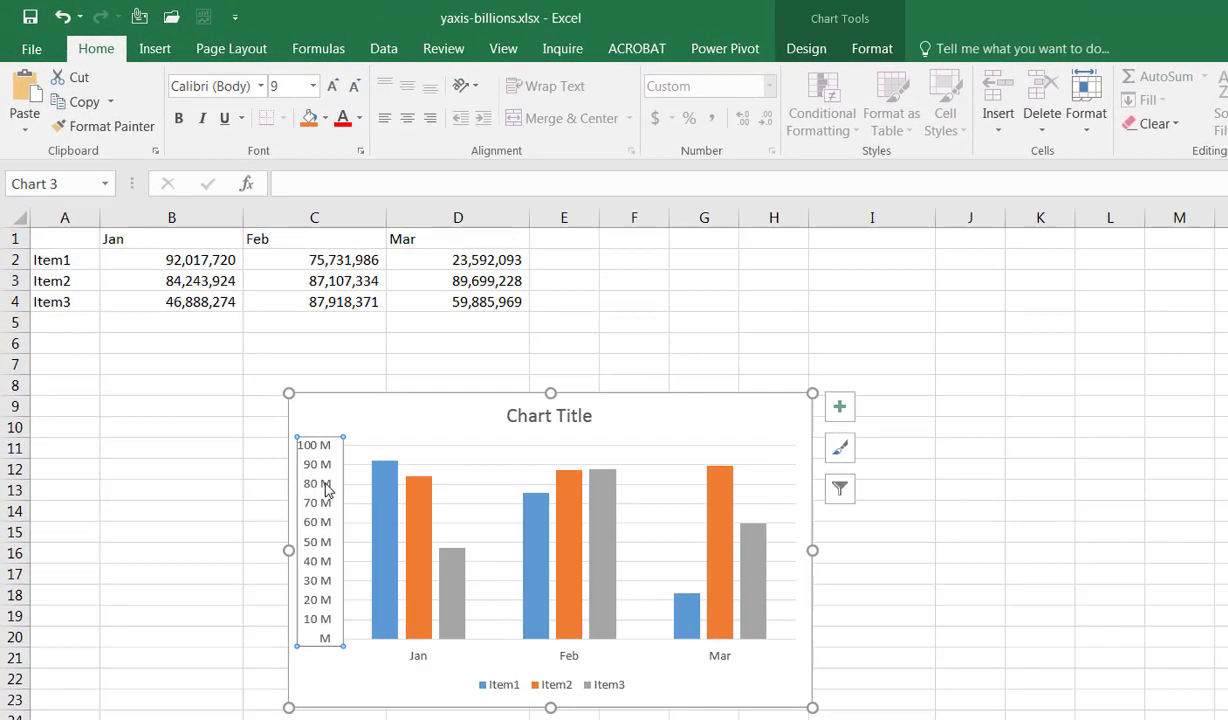
{"action": "left_click", "coordinate": [195, 258]}
{"action": "left_click_drag", "start_coordinate": [262, 280], "coordinate": [479, 301]}
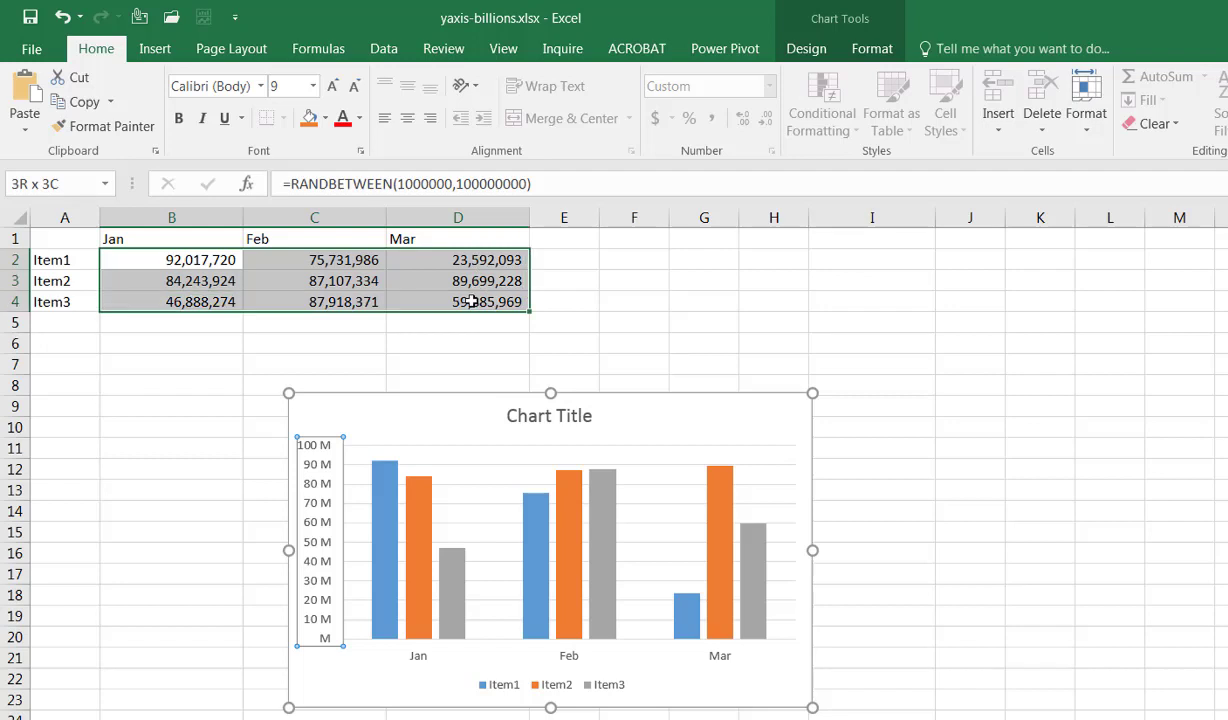
{"action": "left_click", "coordinate": [425, 184]}
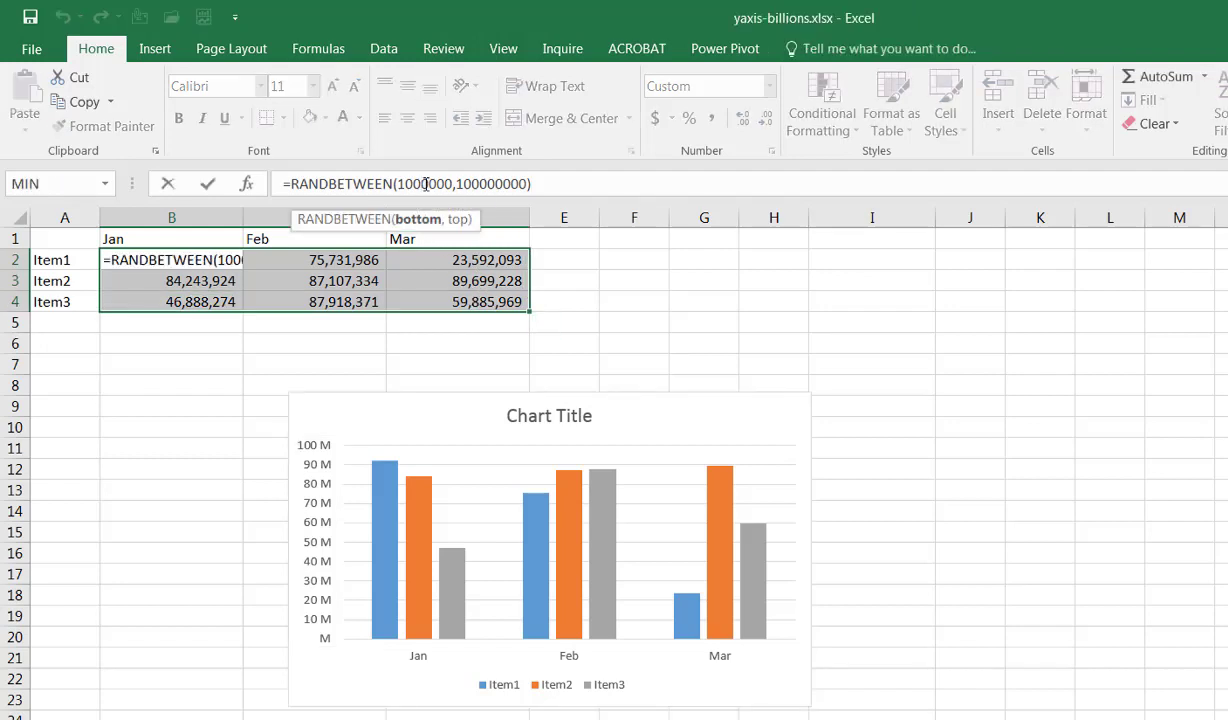
{"action": "type", "text": "000"}
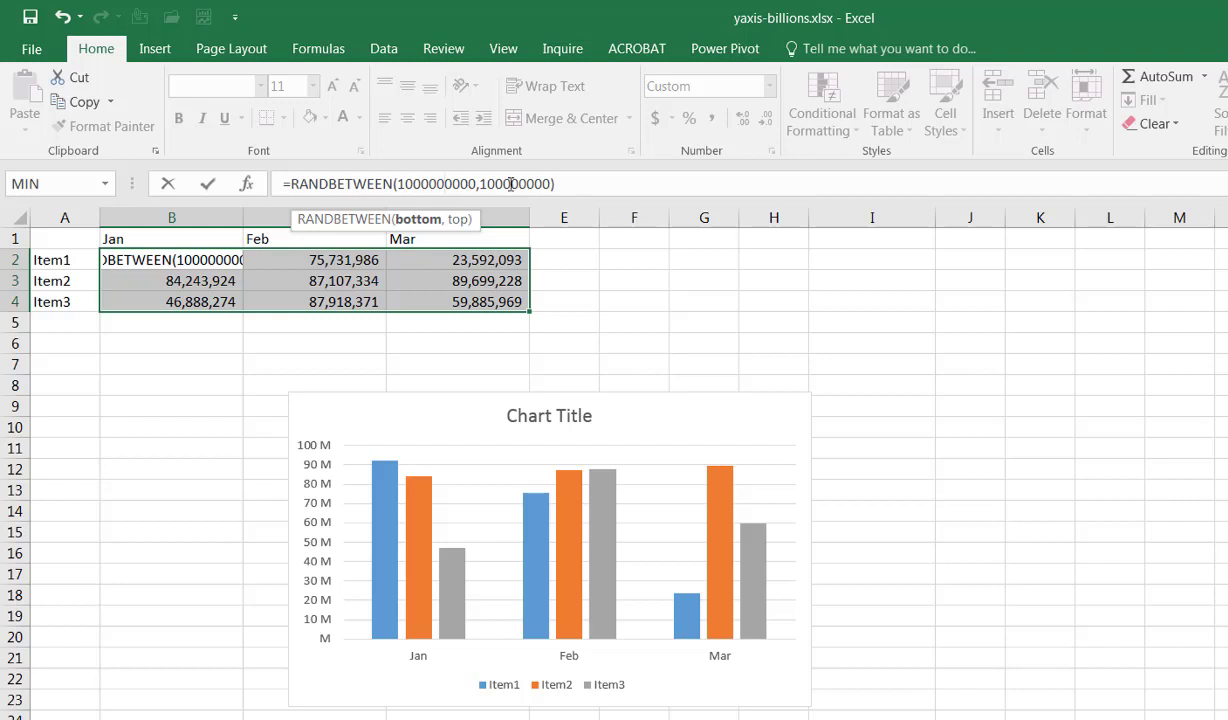
{"action": "left_click", "coordinate": [527, 184]}
{"action": "type", "text": "000"}
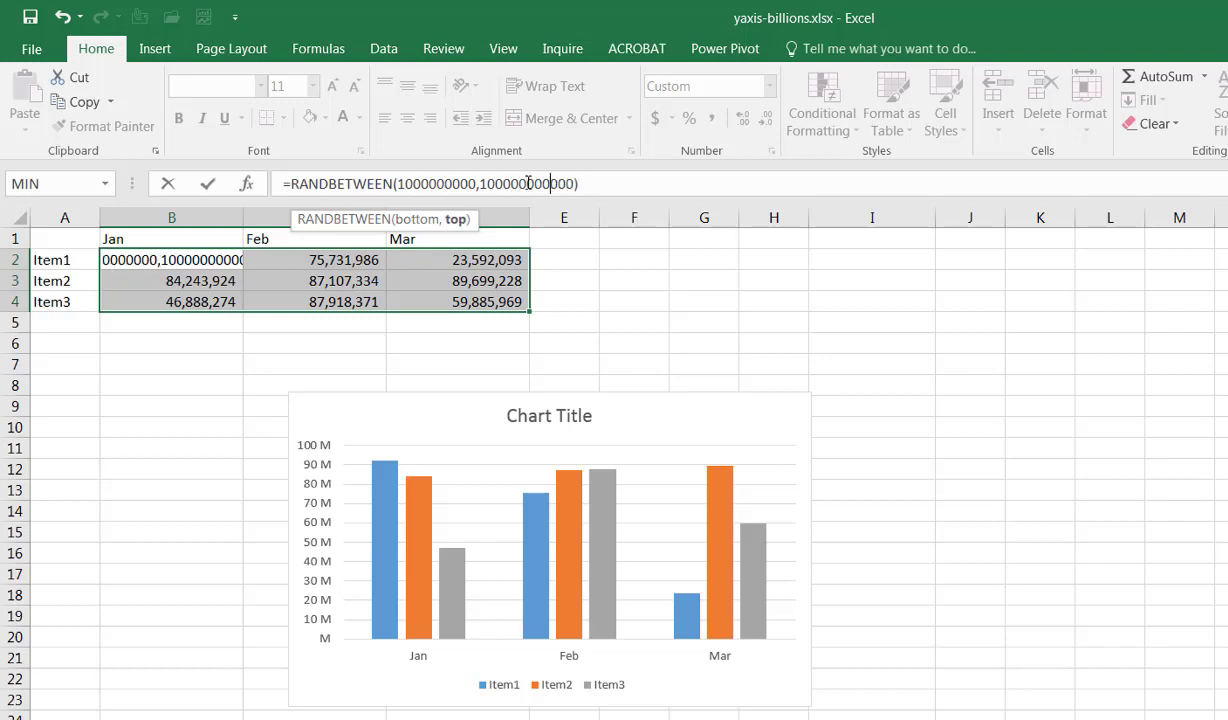
{"action": "key", "text": "ctrl+Return"}
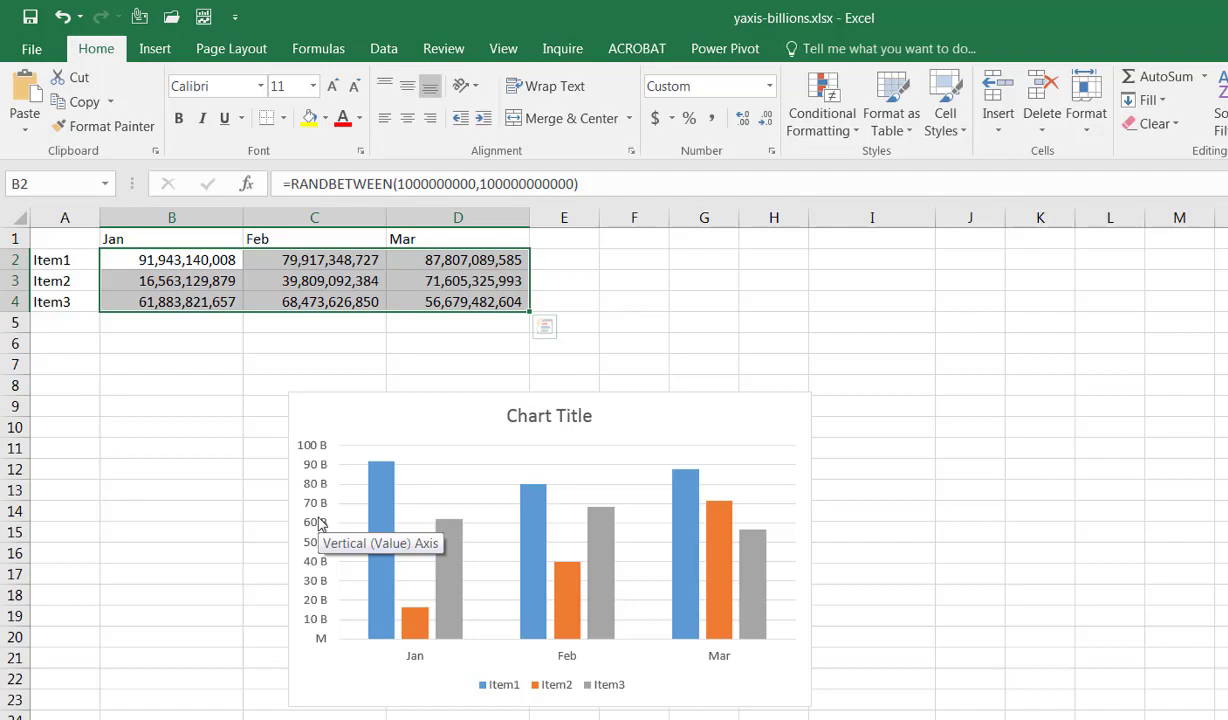
Reopen the vertical axis formatting options and review the available display units, keeping None
{"action": "double_click", "coordinate": [320, 524]}
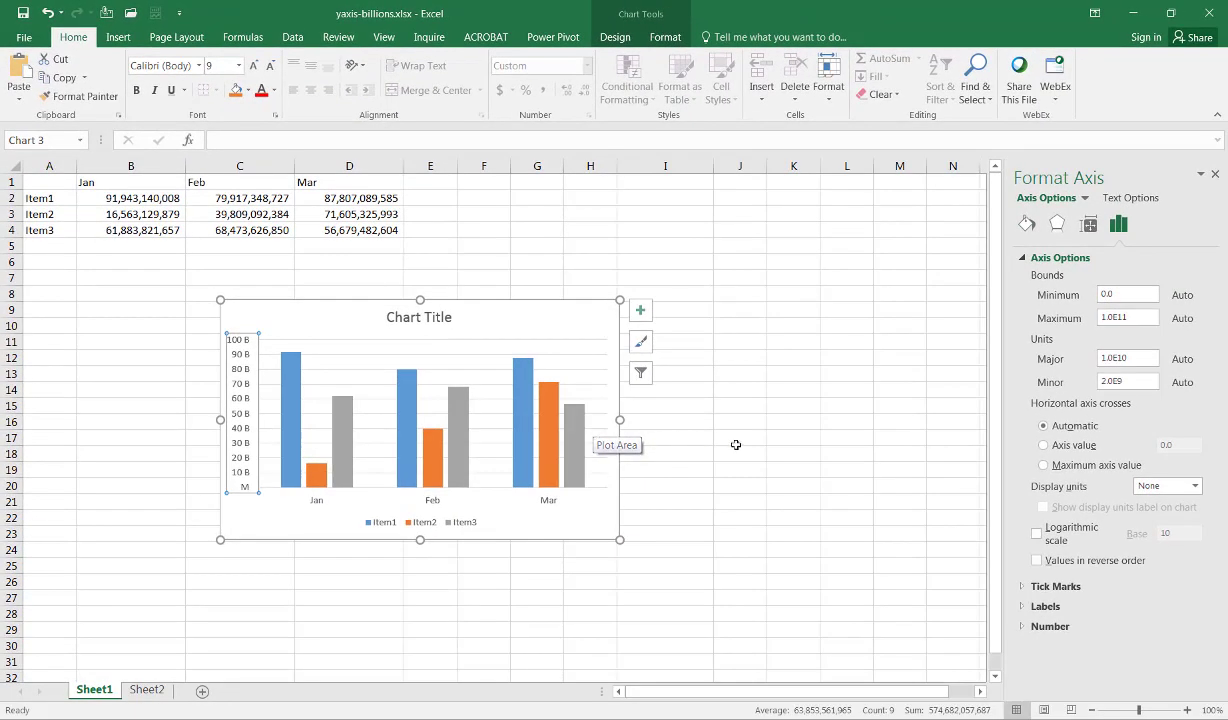
{"action": "left_click", "coordinate": [1197, 486]}
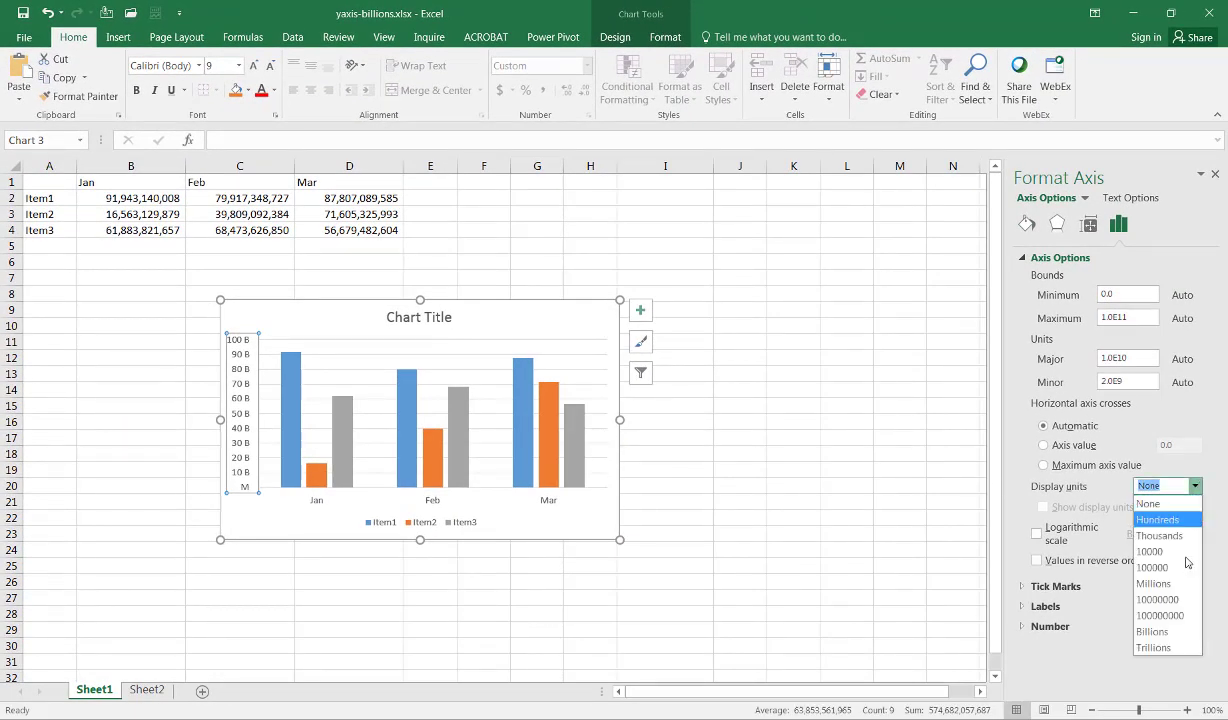
{"action": "left_click", "coordinate": [1008, 640]}
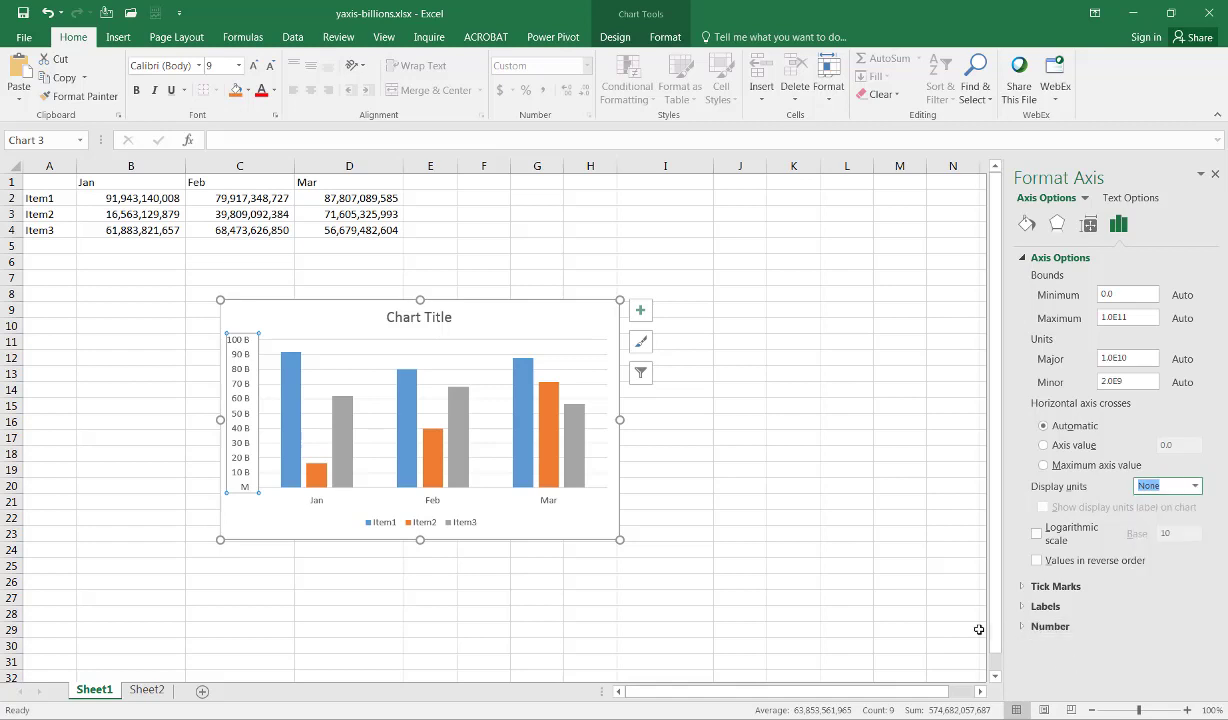